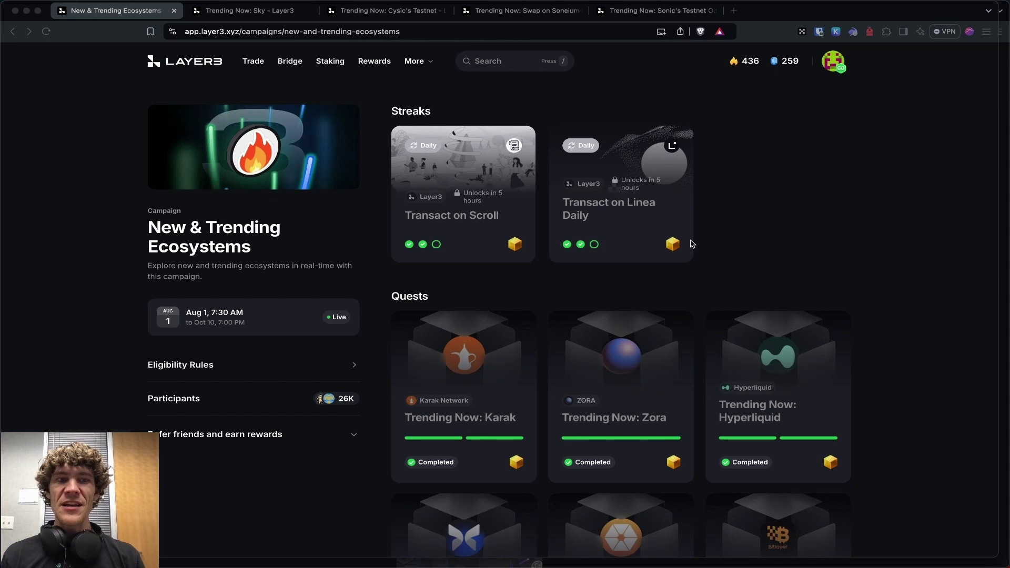
Step: Scroll the New & Trending campaign grid for unfinished quests, then maximize the browser window
{"action": "scroll", "coordinate": [842, 215], "scroll_direction": "down", "scroll_amount": 10}
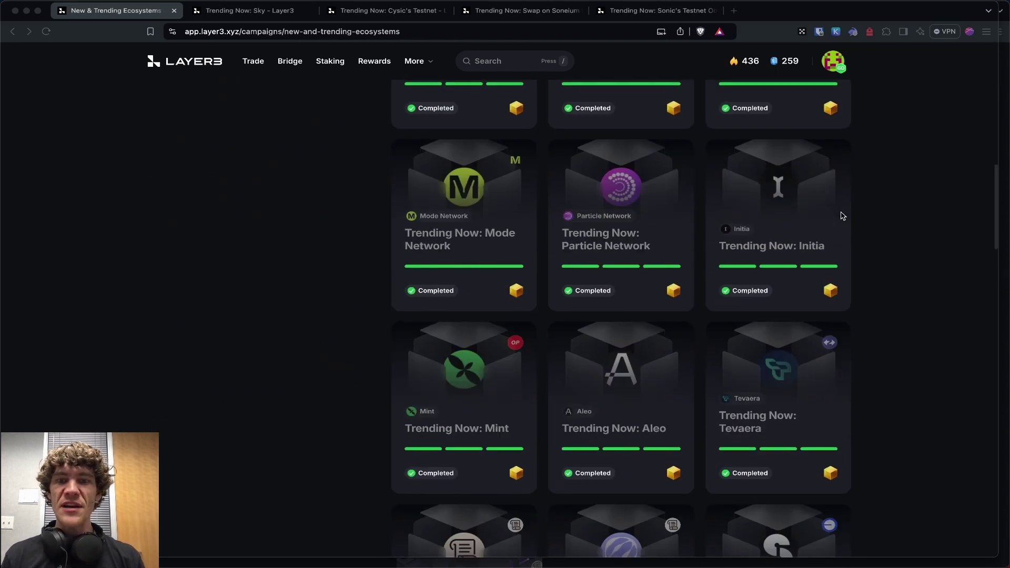
{"action": "scroll", "coordinate": [842, 215], "scroll_direction": "down", "scroll_amount": 8}
{"action": "scroll", "coordinate": [842, 216], "scroll_direction": "down", "scroll_amount": 10}
{"action": "scroll", "coordinate": [842, 216], "scroll_direction": "down", "scroll_amount": 3}
{"action": "scroll", "coordinate": [842, 216], "scroll_direction": "up", "scroll_amount": 5}
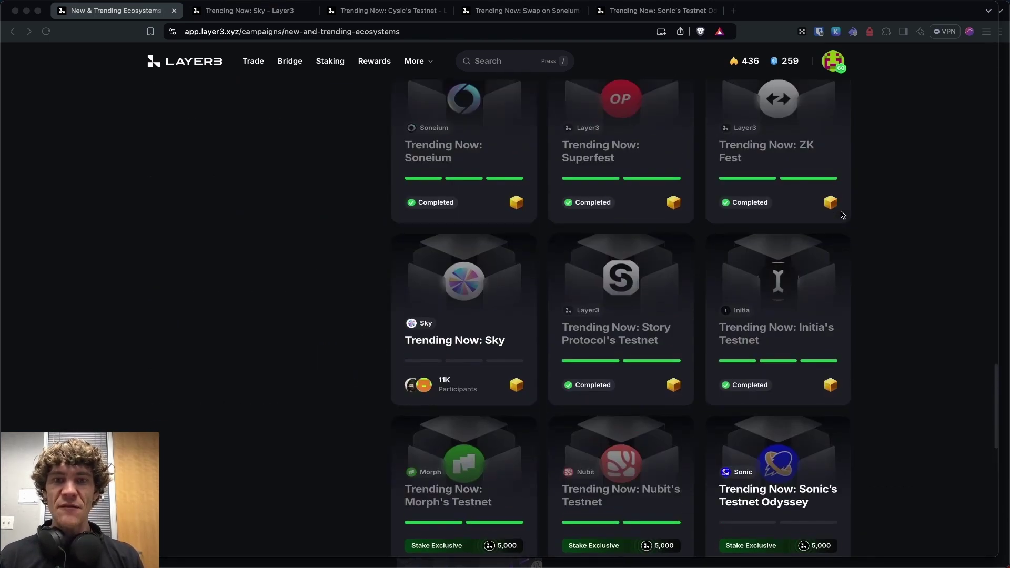
{"action": "scroll", "coordinate": [842, 215], "scroll_direction": "down", "scroll_amount": 2}
{"action": "scroll", "coordinate": [842, 215], "scroll_direction": "down", "scroll_amount": 1}
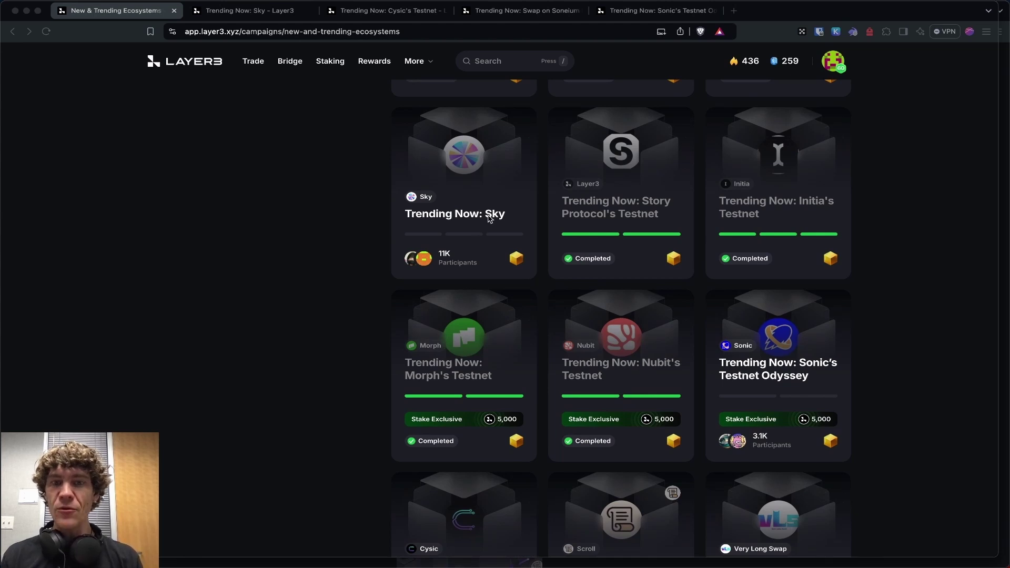
{"action": "scroll", "coordinate": [842, 358], "scroll_direction": "down", "scroll_amount": 5}
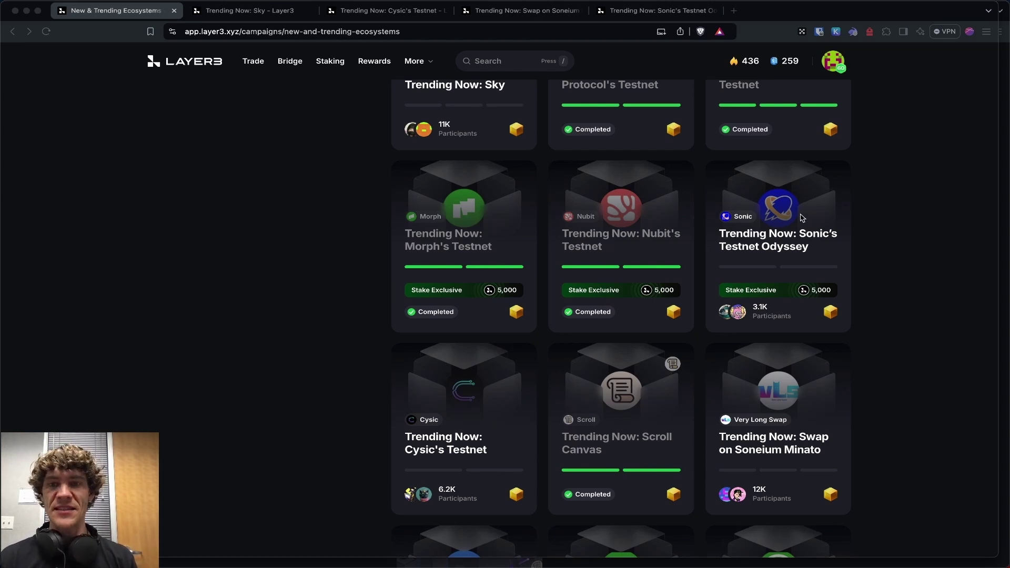
{"action": "scroll", "coordinate": [874, 272], "scroll_direction": "down", "scroll_amount": 2}
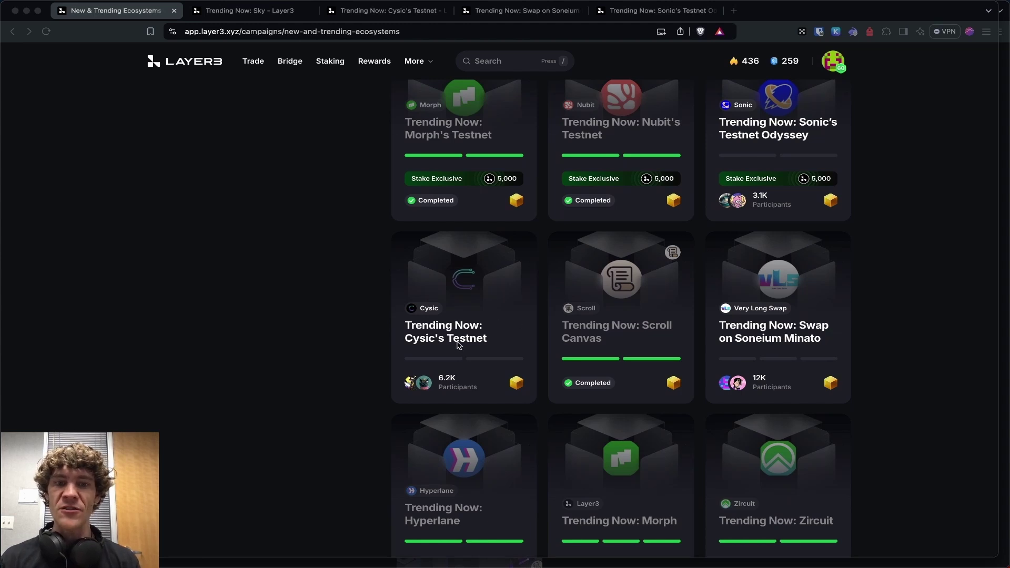
{"action": "scroll", "coordinate": [459, 344], "scroll_direction": "up", "scroll_amount": 5}
{"action": "scroll", "coordinate": [463, 357], "scroll_direction": "down", "scroll_amount": 2}
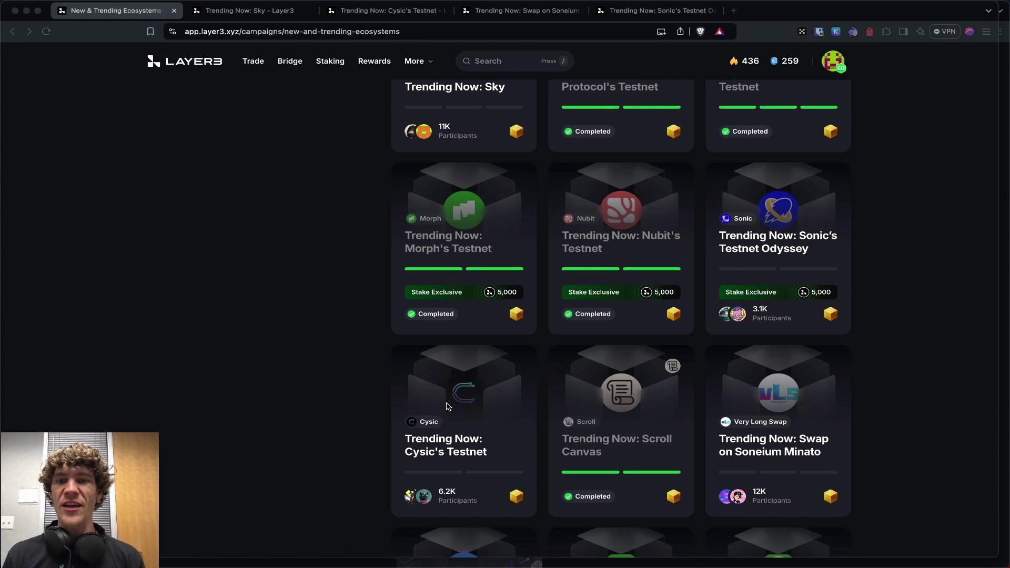
{"action": "double_click", "coordinate": [937, 12]}
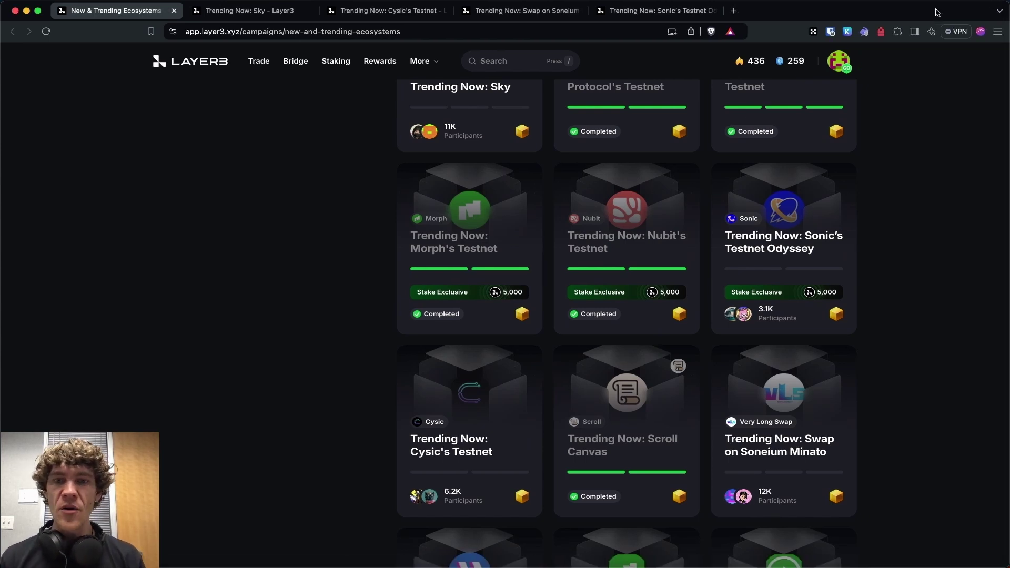
{"action": "mouse_move", "coordinate": [783, 248]}
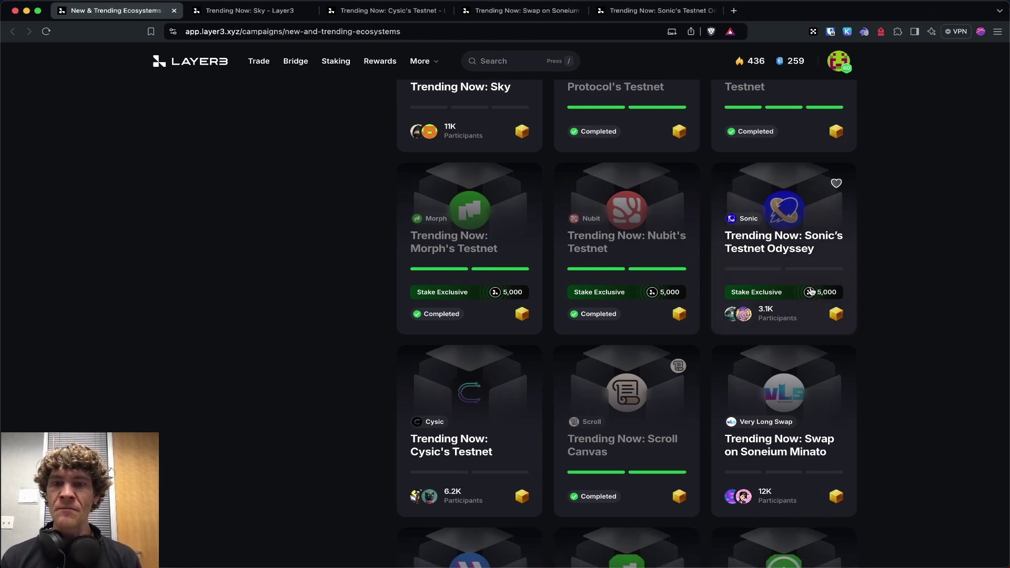
{"action": "left_click", "coordinate": [671, 13]}
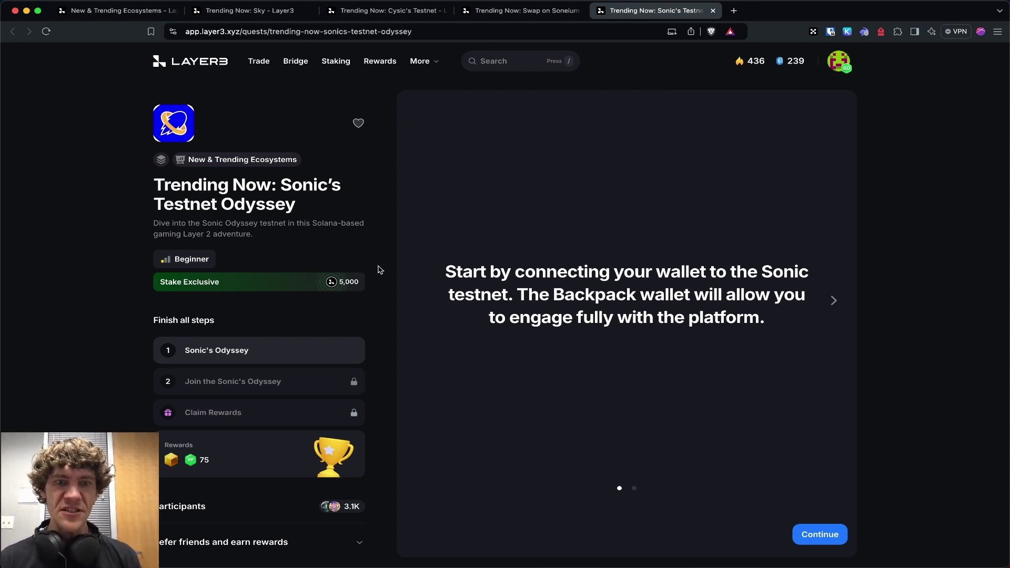
{"action": "left_click", "coordinate": [121, 12]}
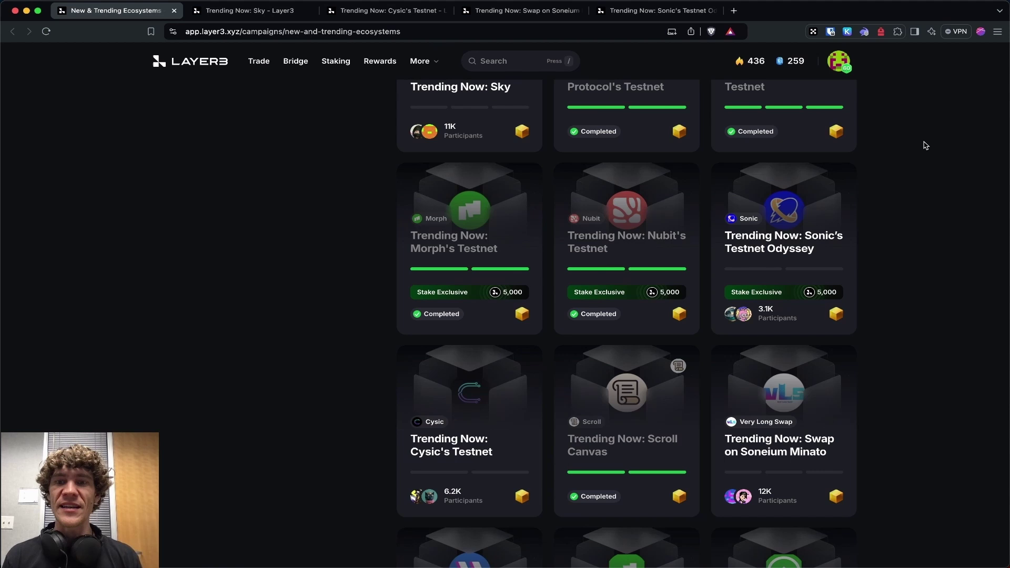
Step: Go through the Sky quest intro slides and skip the optional announcement and sign-up steps
{"action": "scroll", "coordinate": [925, 146], "scroll_direction": "up", "scroll_amount": 5}
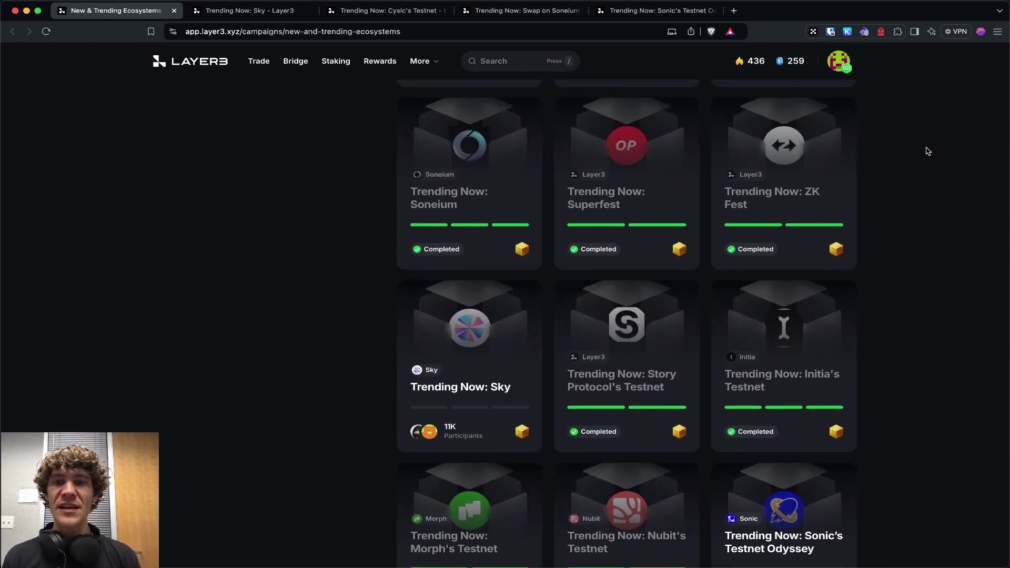
{"action": "scroll", "coordinate": [927, 151], "scroll_direction": "down", "scroll_amount": 1}
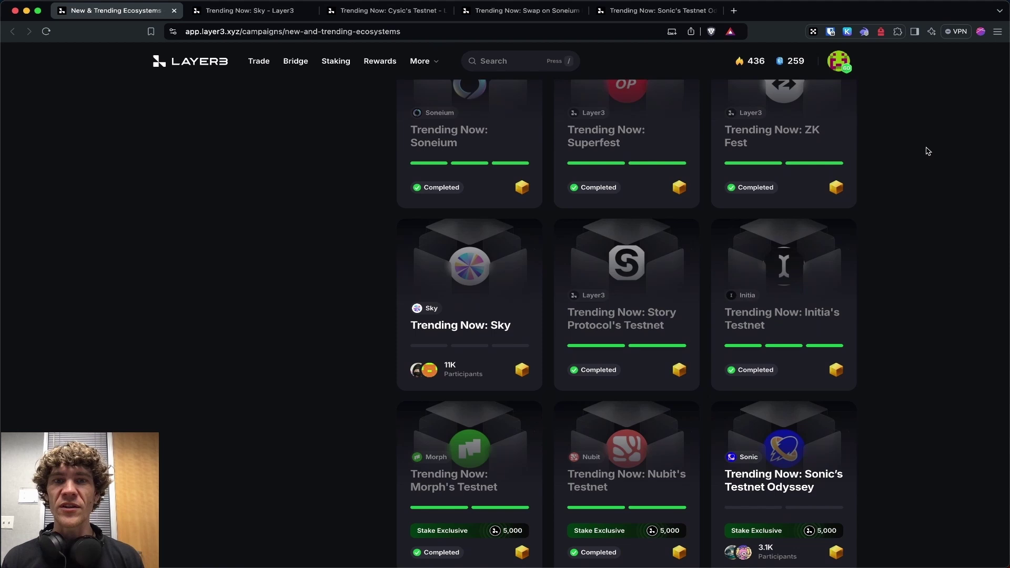
{"action": "scroll", "coordinate": [926, 151], "scroll_direction": "down", "scroll_amount": 1}
{"action": "left_click", "coordinate": [247, 11]}
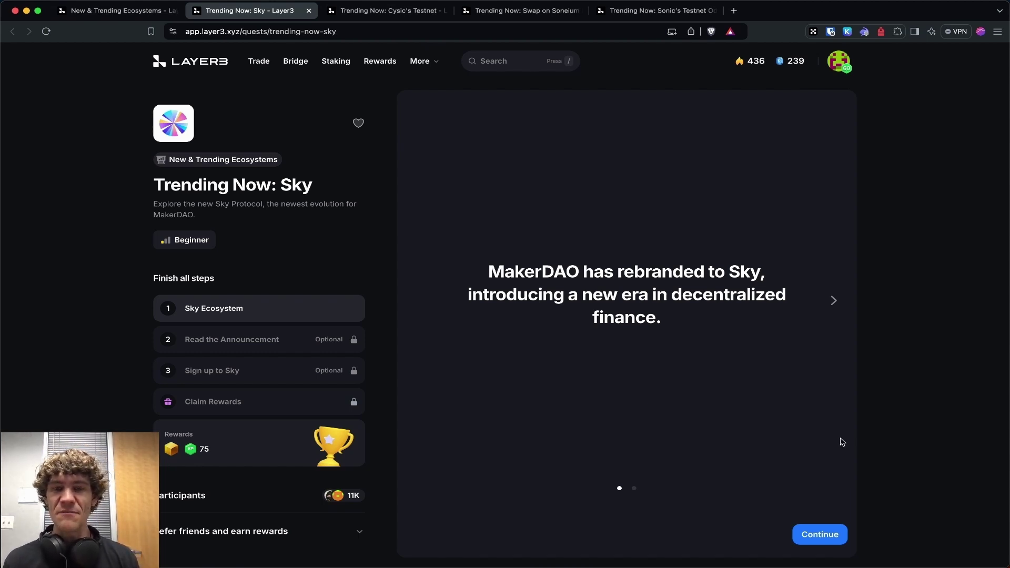
{"action": "left_click", "coordinate": [757, 469]}
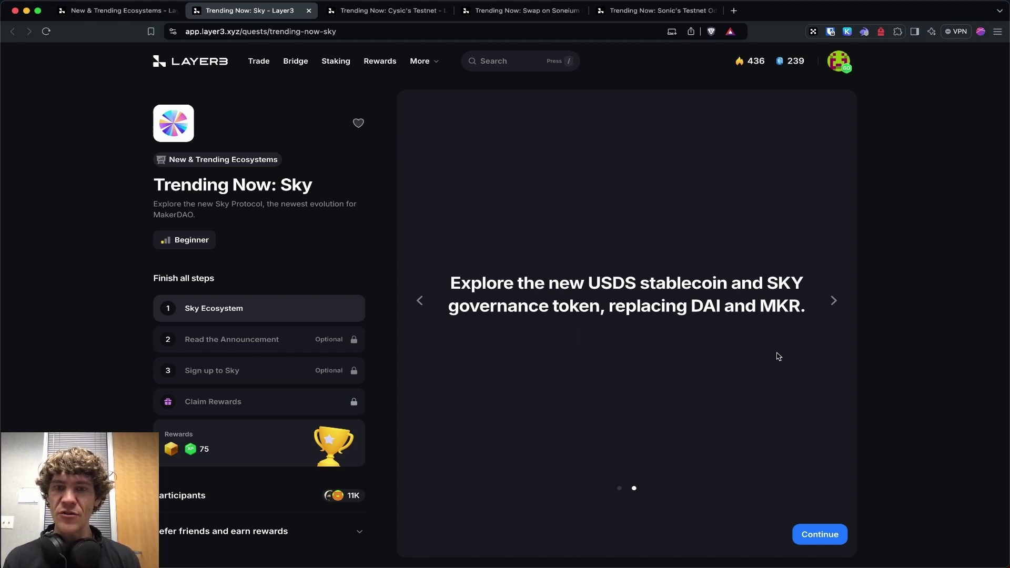
{"action": "left_click", "coordinate": [813, 539]}
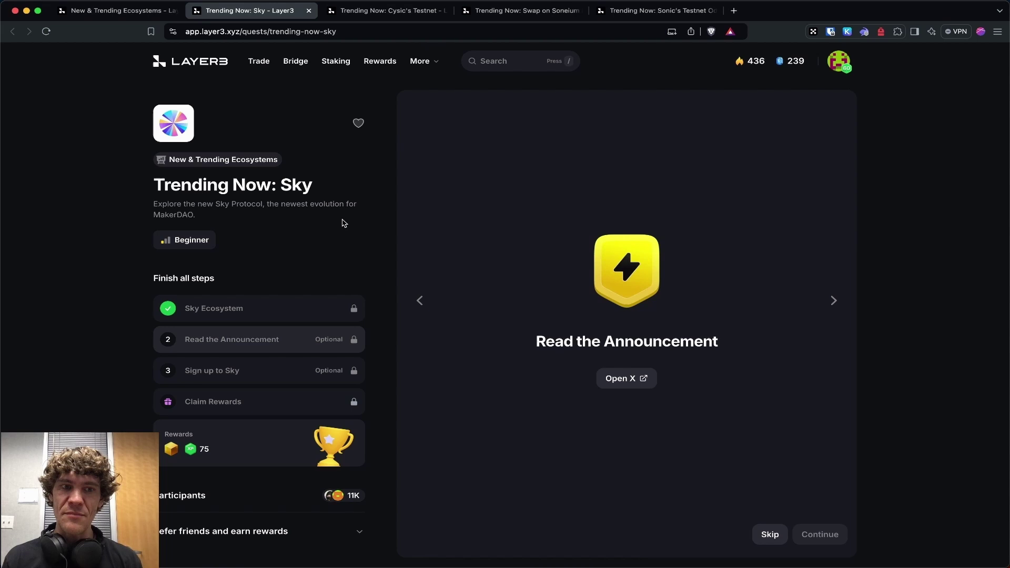
{"action": "left_click", "coordinate": [772, 536]}
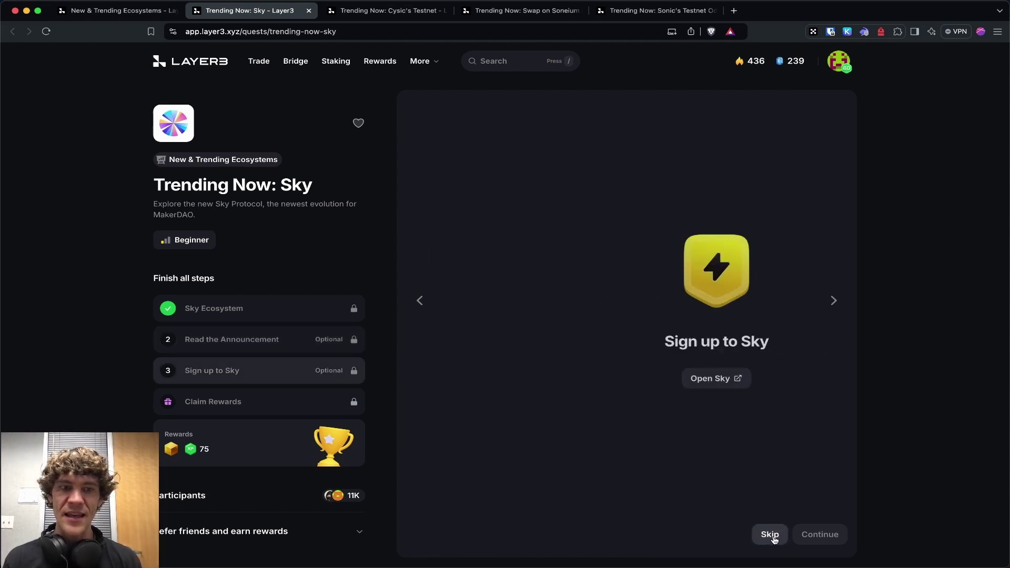
{"action": "left_click", "coordinate": [769, 534]}
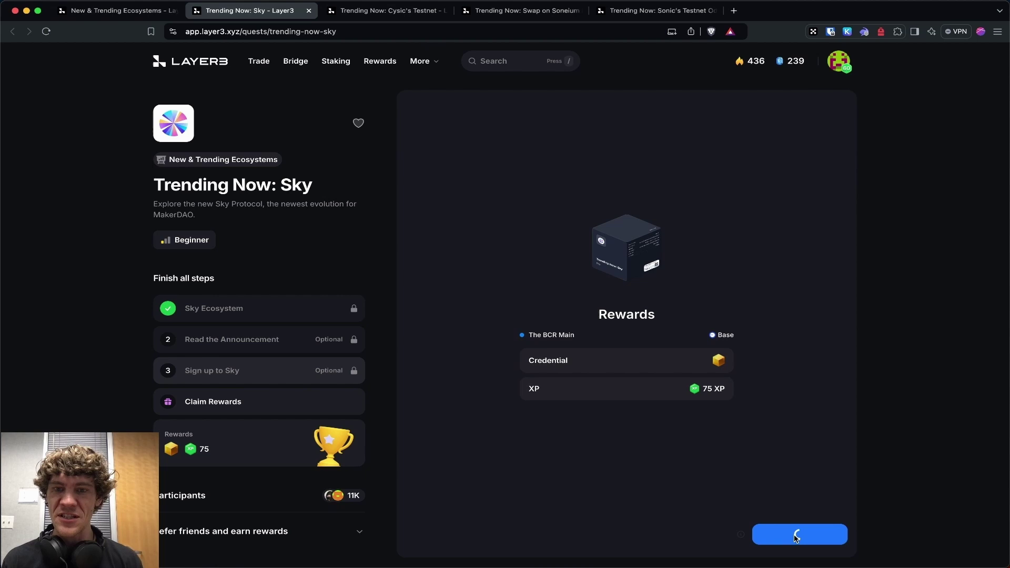
Step: Mint and sign the Sky credential in Rabby, then switch to the Cysic's Testnet quest
{"action": "left_click", "coordinate": [795, 539]}
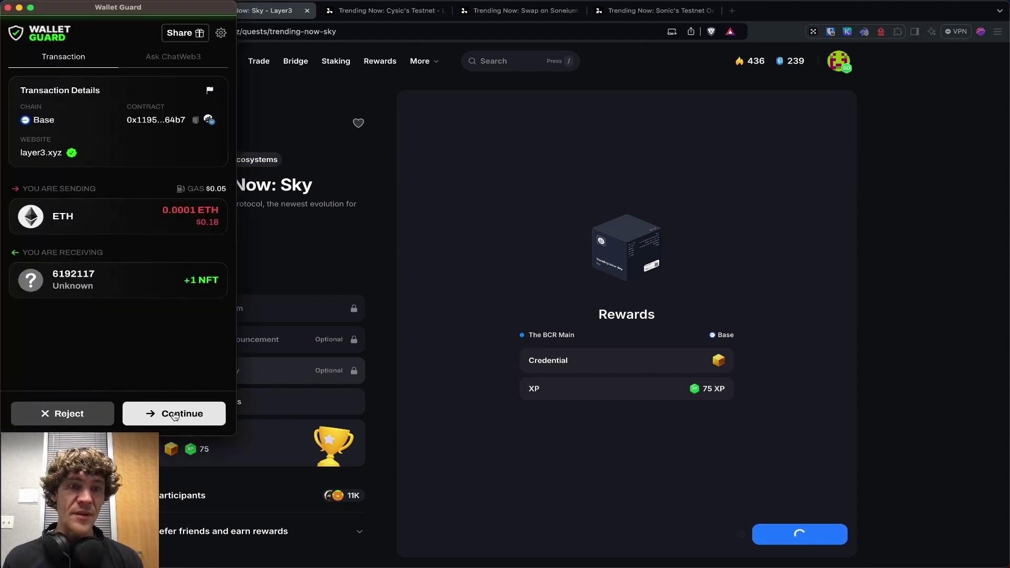
{"action": "left_click", "coordinate": [194, 413]}
{"action": "left_click", "coordinate": [185, 371]}
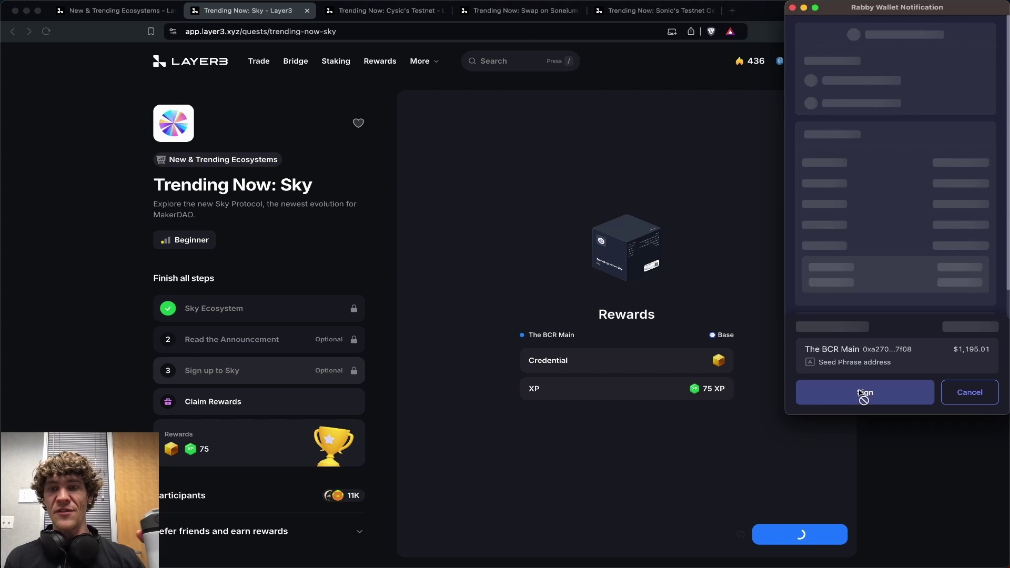
{"action": "left_click", "coordinate": [859, 395]}
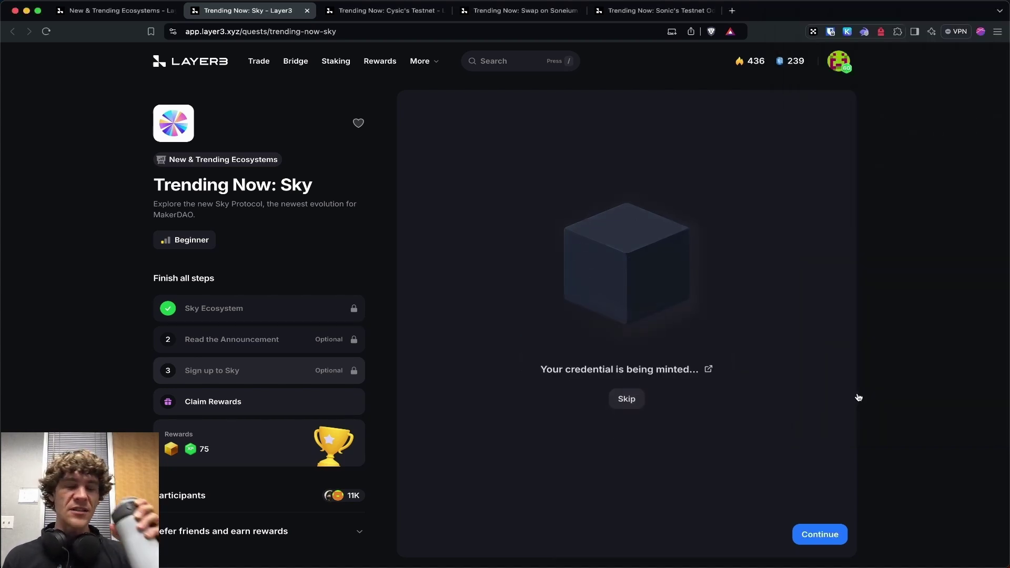
{"action": "left_click", "coordinate": [823, 534]}
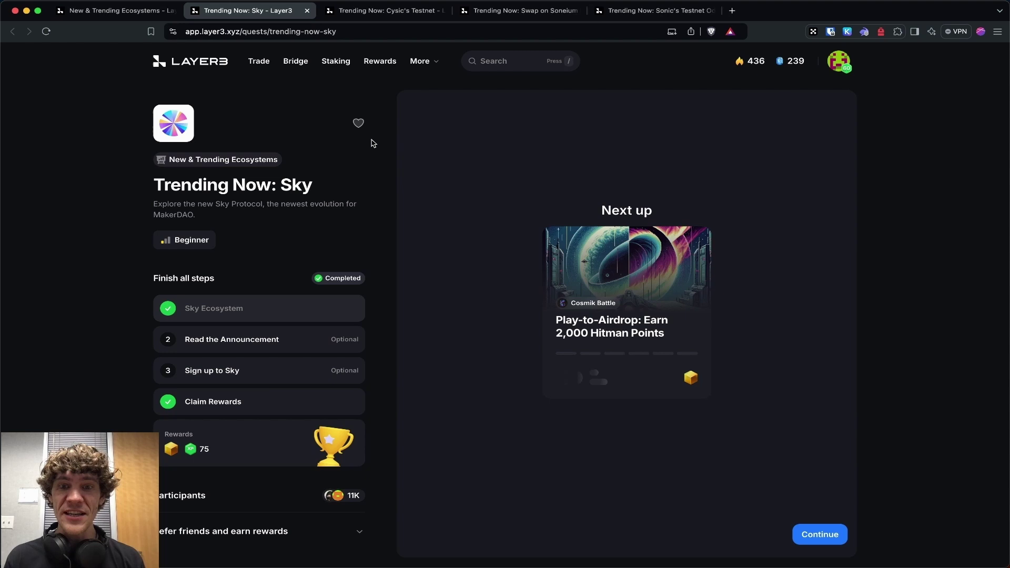
{"action": "key", "text": "ctrl+Tab"}
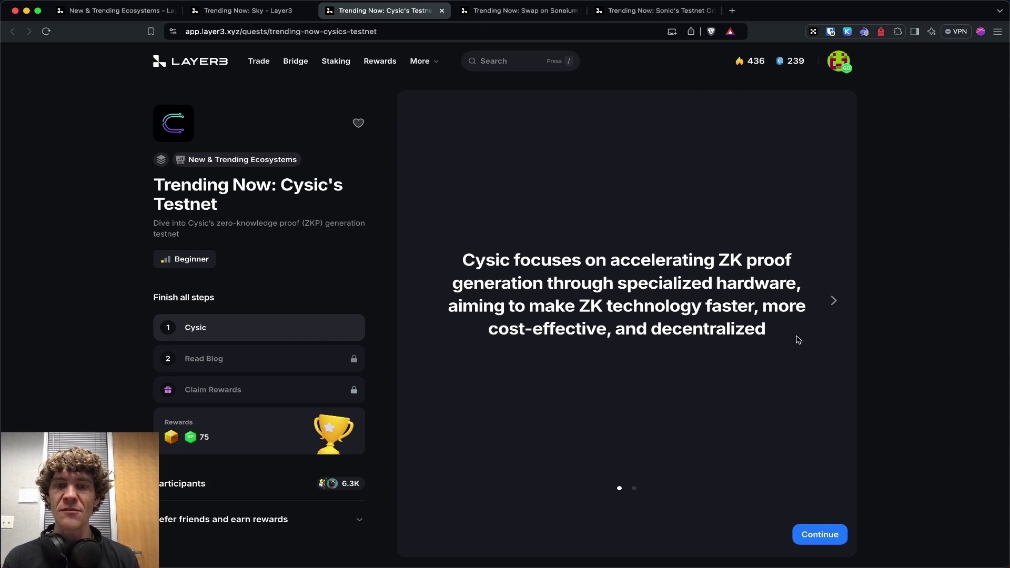
Step: Advance past the Cysic intro slides to Read Blog, bringing up Cysic's Medium blog tab
{"action": "left_click", "coordinate": [829, 540]}
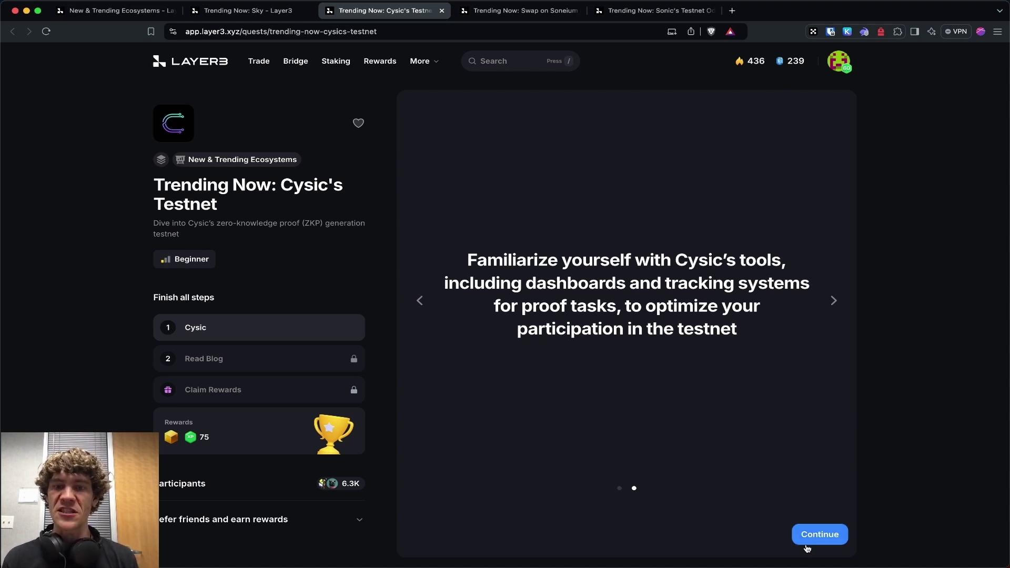
{"action": "left_click", "coordinate": [821, 536]}
{"action": "left_click", "coordinate": [407, 12]}
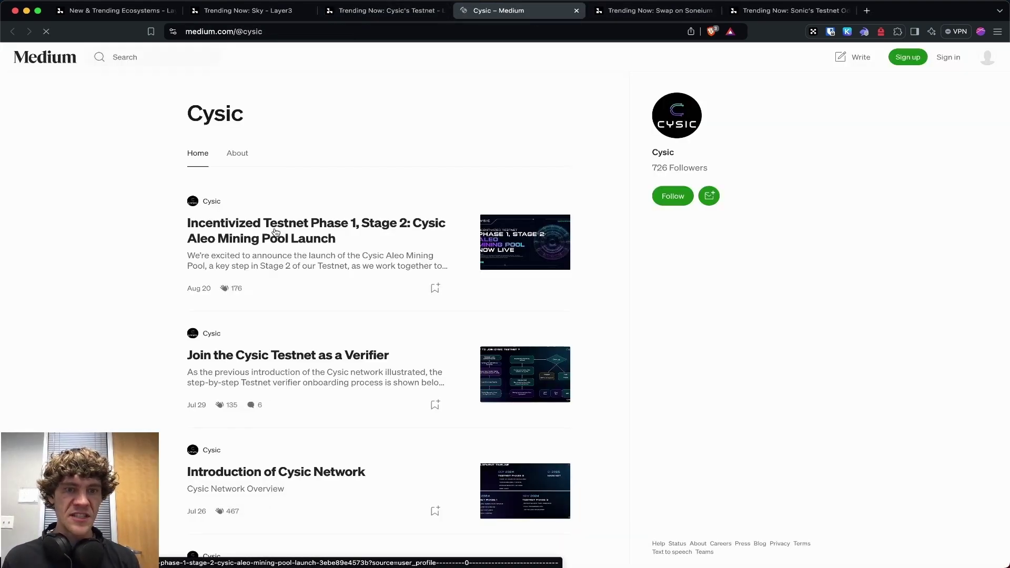
{"action": "left_click", "coordinate": [275, 232]}
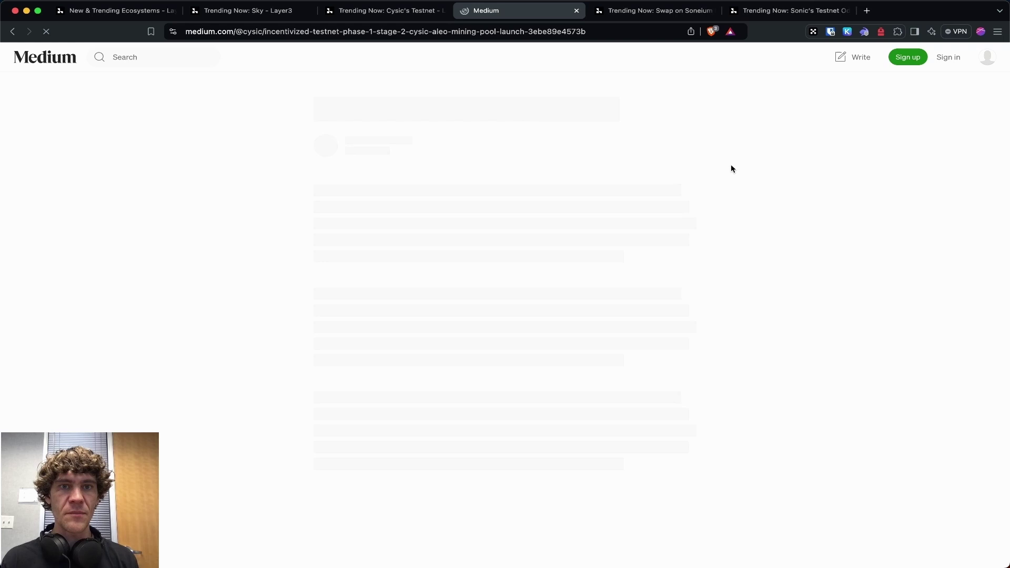
{"action": "scroll", "coordinate": [773, 354], "scroll_direction": "down", "scroll_amount": 3}
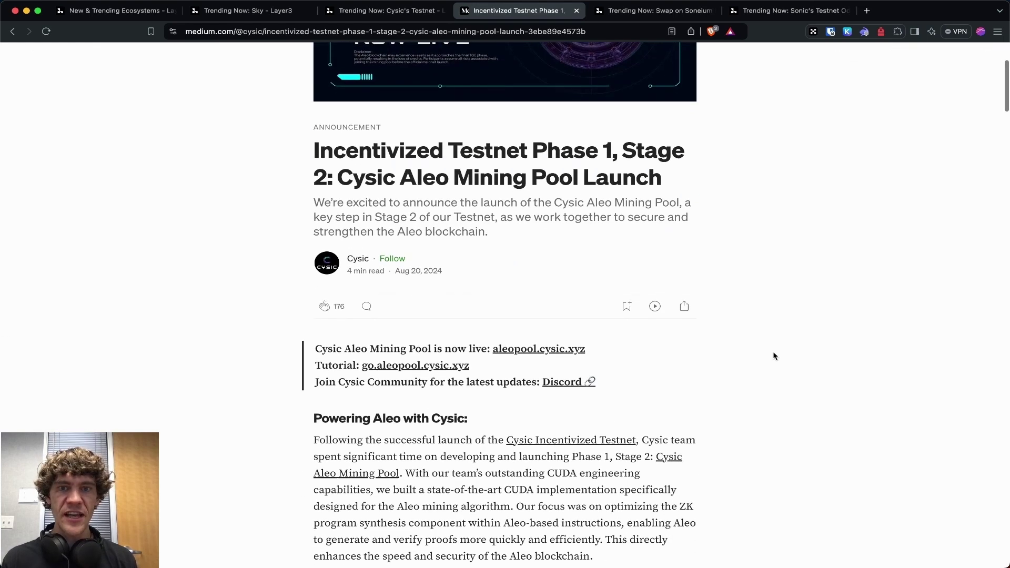
{"action": "scroll", "coordinate": [773, 355], "scroll_direction": "down", "scroll_amount": 5}
{"action": "scroll", "coordinate": [773, 355], "scroll_direction": "down", "scroll_amount": 5}
{"action": "scroll", "coordinate": [773, 355], "scroll_direction": "down", "scroll_amount": 5}
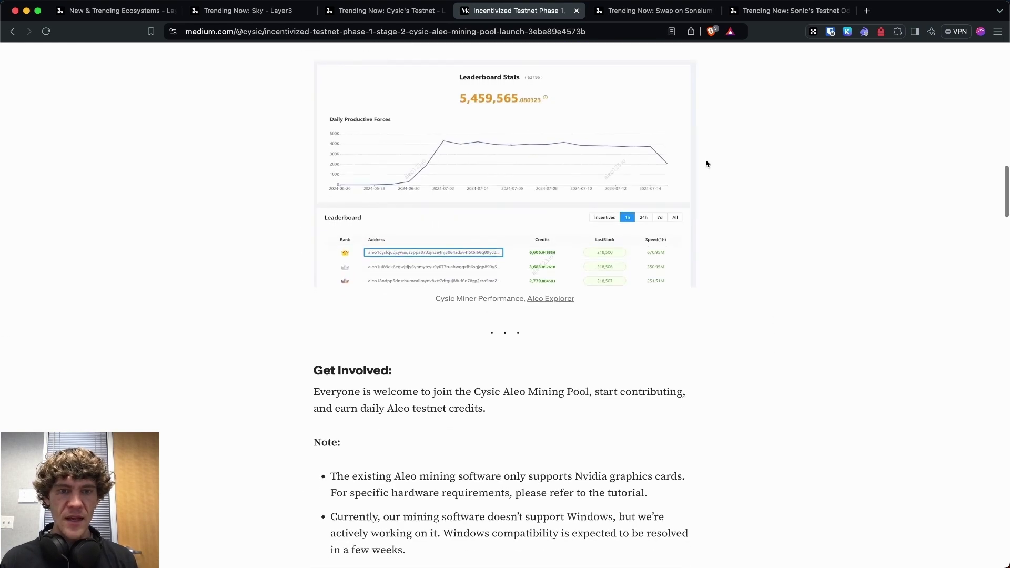
{"action": "scroll", "coordinate": [773, 242], "scroll_direction": "down", "scroll_amount": 5}
{"action": "scroll", "coordinate": [774, 242], "scroll_direction": "down", "scroll_amount": 8}
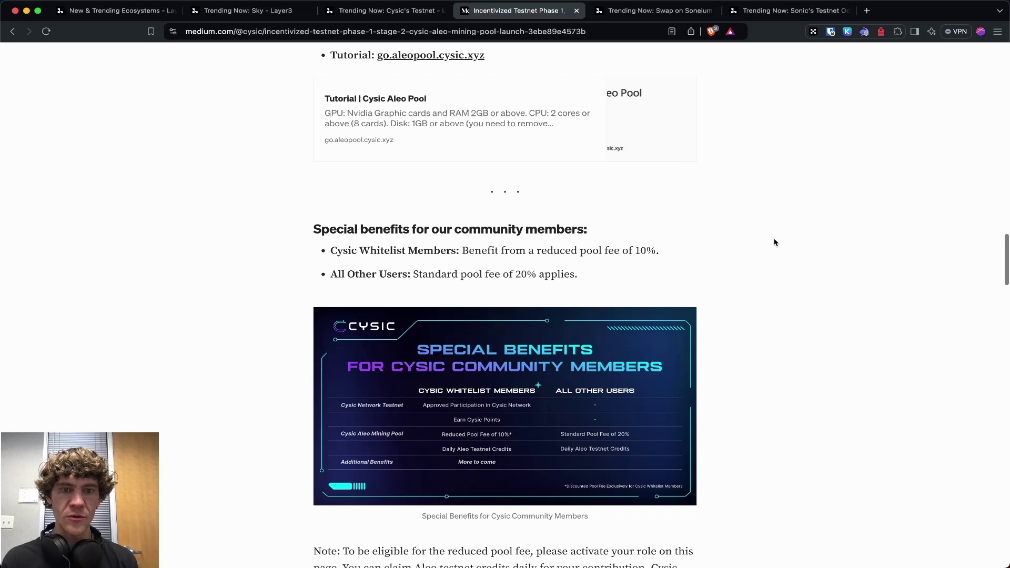
{"action": "scroll", "coordinate": [774, 242], "scroll_direction": "up", "scroll_amount": 10}
{"action": "scroll", "coordinate": [774, 242], "scroll_direction": "up", "scroll_amount": 15}
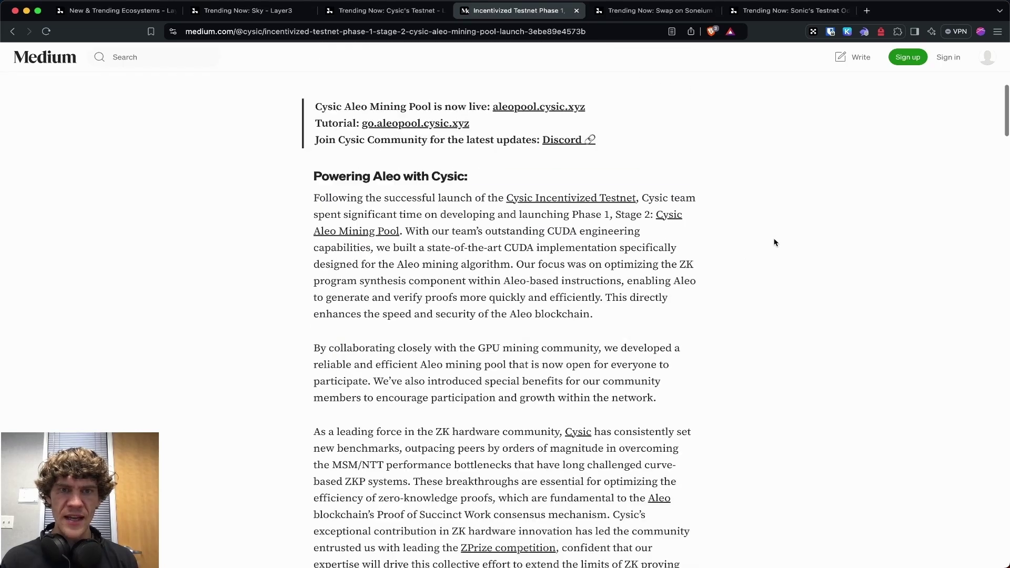
{"action": "scroll", "coordinate": [774, 242], "scroll_direction": "up", "scroll_amount": 3}
{"action": "scroll", "coordinate": [774, 241], "scroll_direction": "down", "scroll_amount": 1}
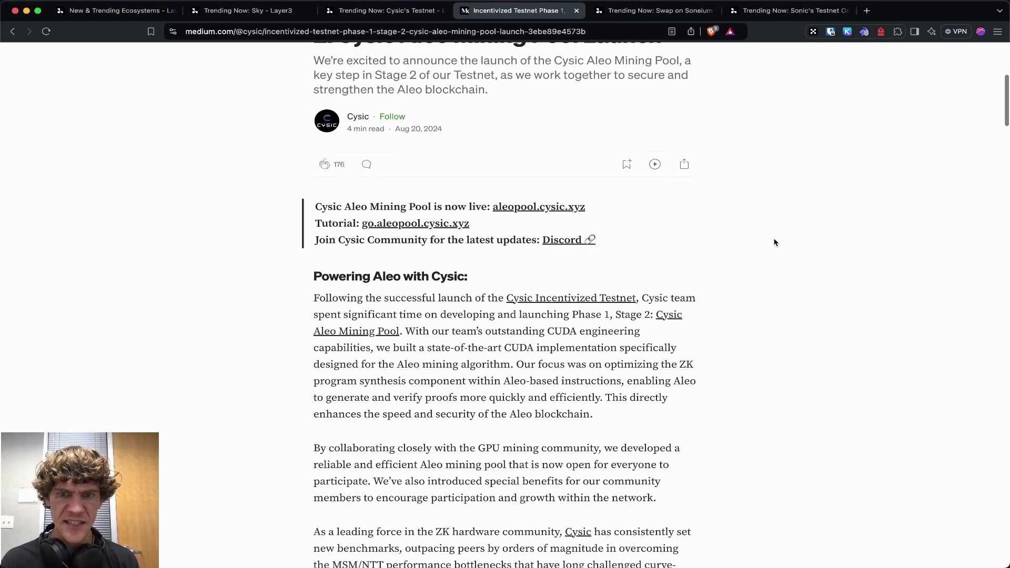
Step: Close the Medium blog, sign the Cysic credential mint in Rabby, and move to the Soneium quest
{"action": "left_click", "coordinate": [576, 11]}
{"action": "left_click", "coordinate": [837, 541]}
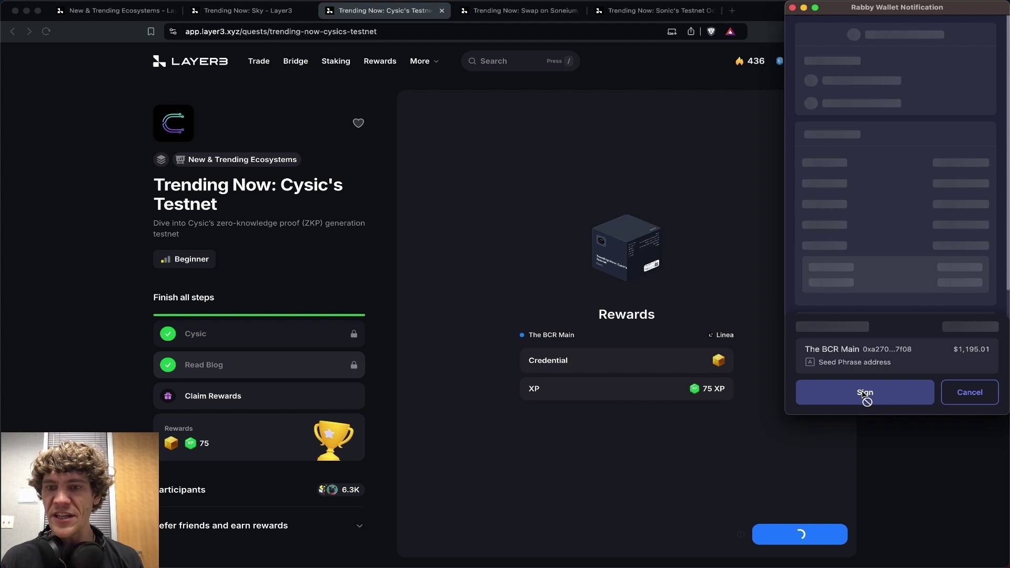
{"action": "left_click", "coordinate": [879, 366]}
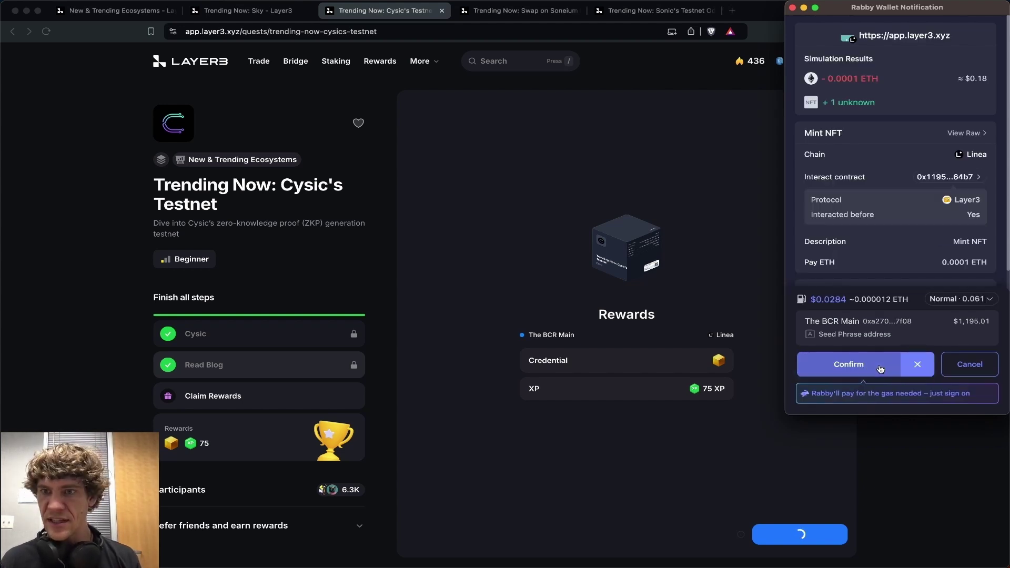
{"action": "left_click", "coordinate": [881, 368]}
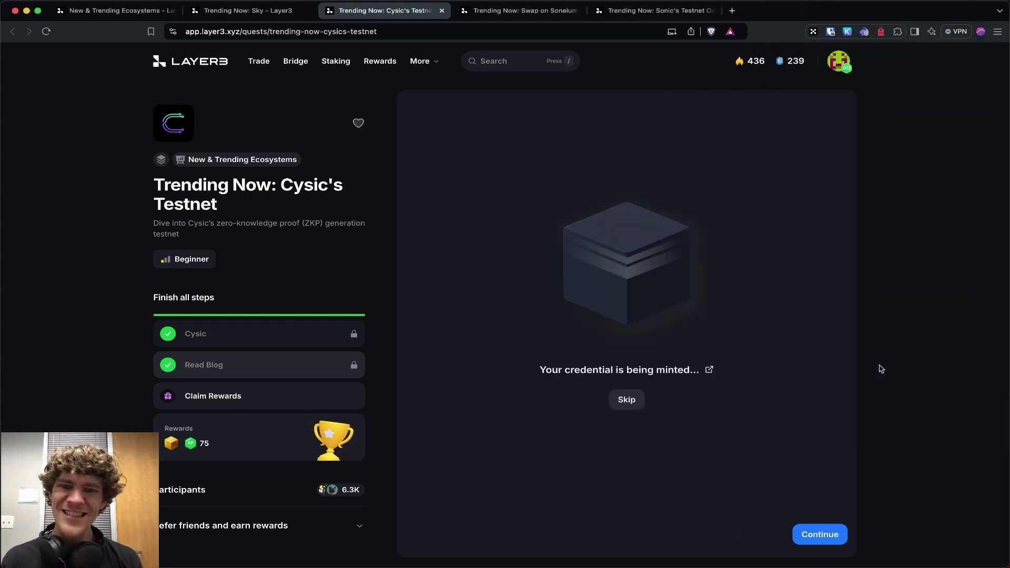
{"action": "key", "text": "ctrl+Tab"}
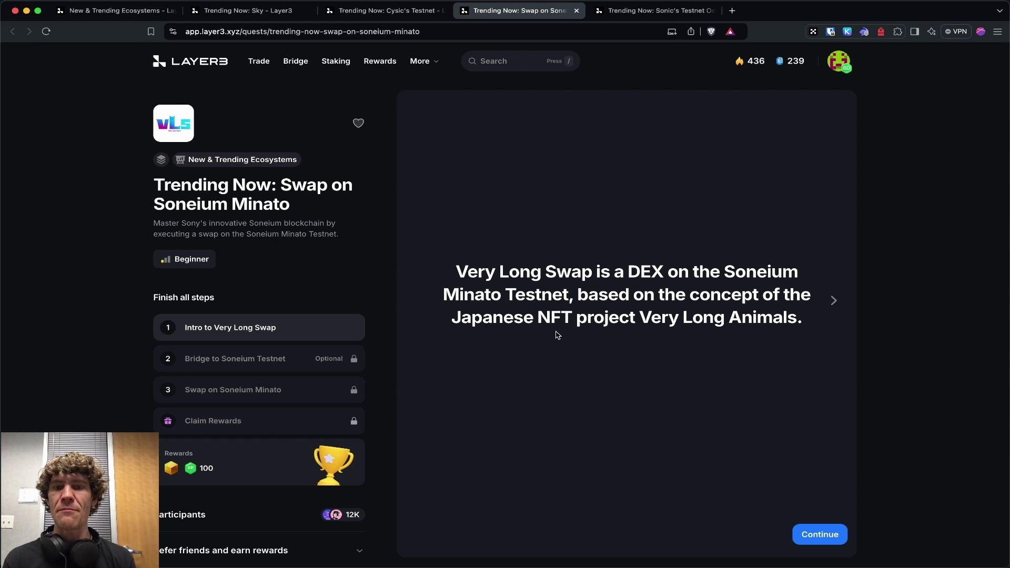
Step: Finish the swap quest intro, open the Soneium Bridge, and start its Connect Wallet flow
{"action": "left_click", "coordinate": [820, 535]}
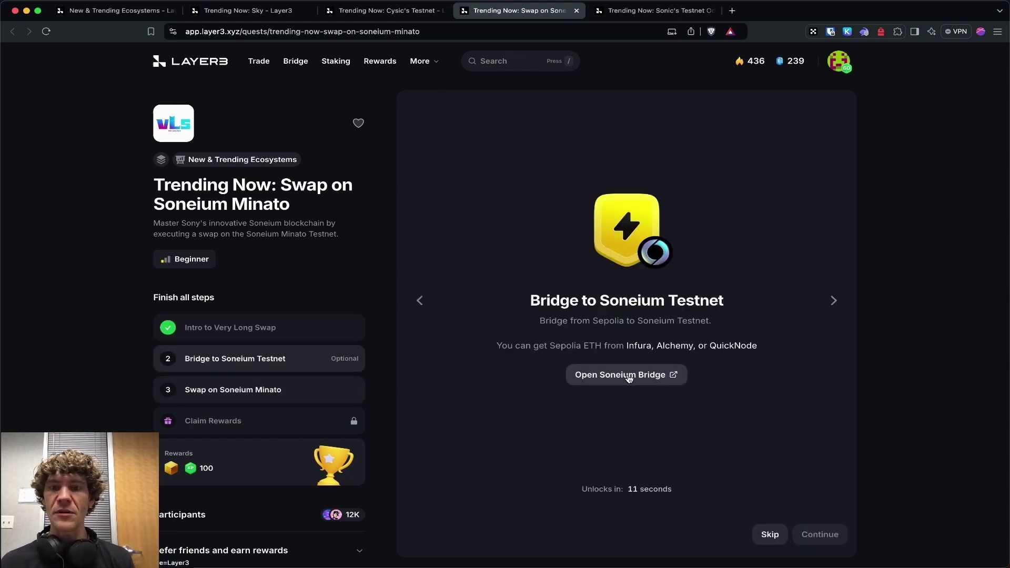
{"action": "left_click", "coordinate": [629, 375]}
{"action": "left_click", "coordinate": [631, 11]}
{"action": "left_click", "coordinate": [480, 16]}
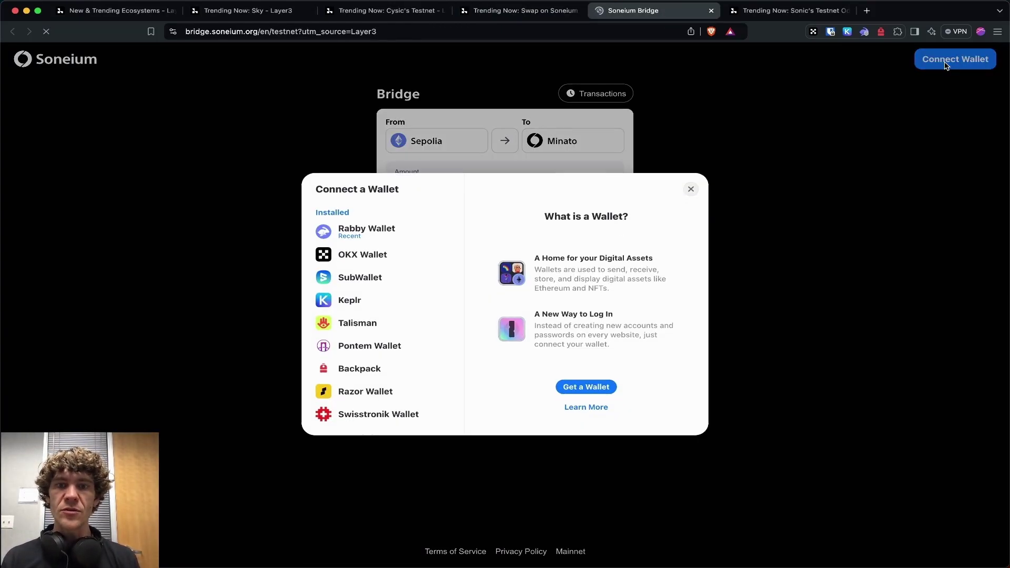
Step: Connect Rabby to the Soneium Bridge and set the direction to Sepolia→Minato
{"action": "left_click", "coordinate": [343, 230]}
{"action": "left_click", "coordinate": [897, 354]}
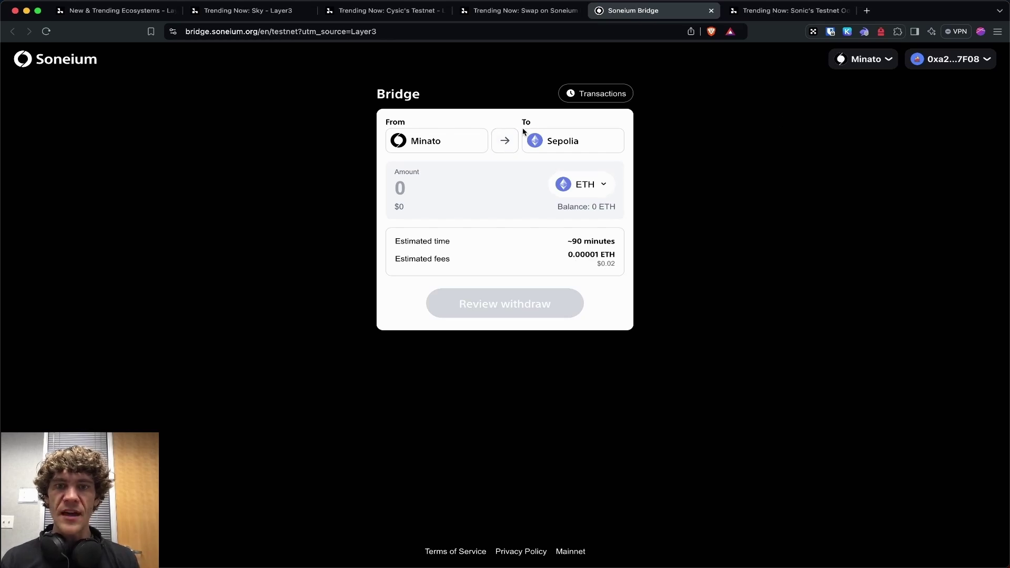
{"action": "left_click", "coordinate": [504, 140]}
{"action": "left_click", "coordinate": [604, 94]}
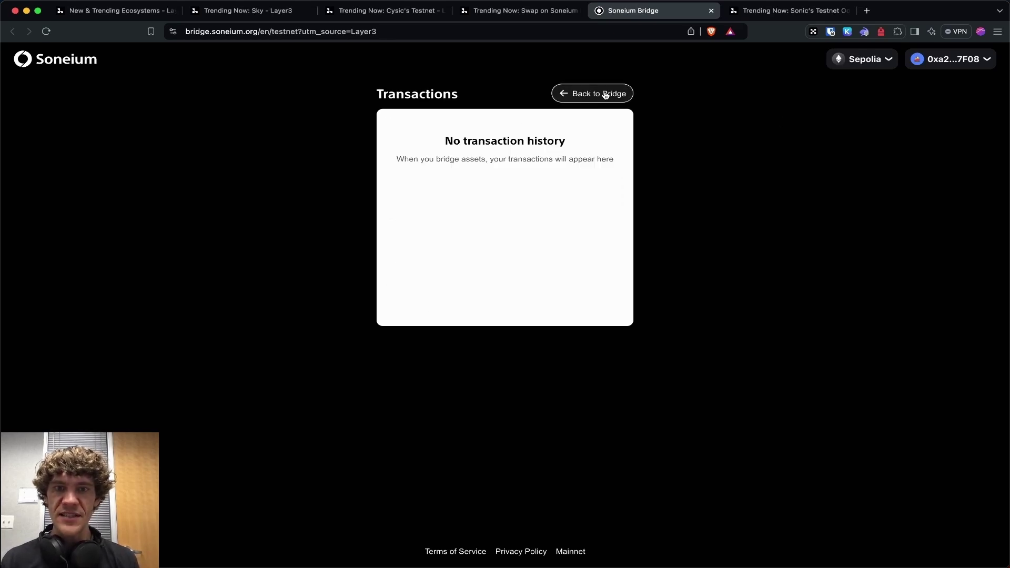
{"action": "left_click", "coordinate": [605, 94]}
{"action": "type", "text": "0."}
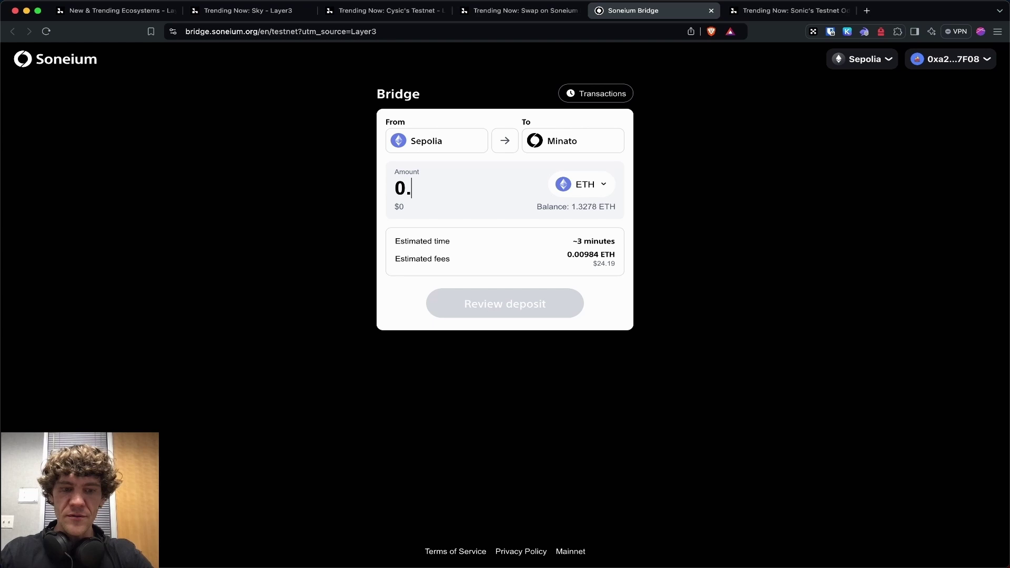
Step: Attempt a 0.3 ETH deposit, retry it twice after failure, cancel, and close the bridge
{"action": "type", "text": "3"}
{"action": "left_click", "coordinate": [517, 308]}
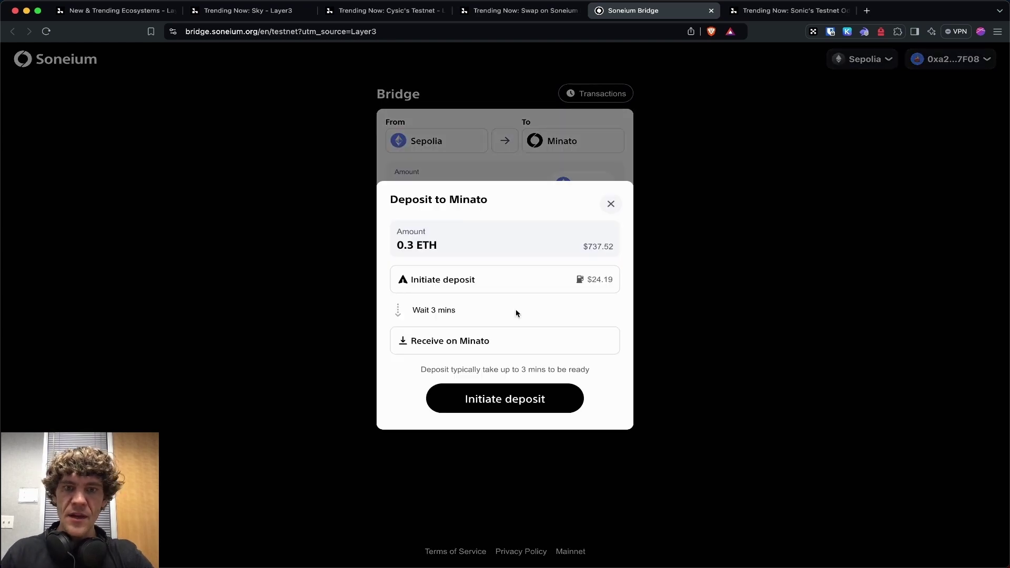
{"action": "left_click", "coordinate": [510, 409]}
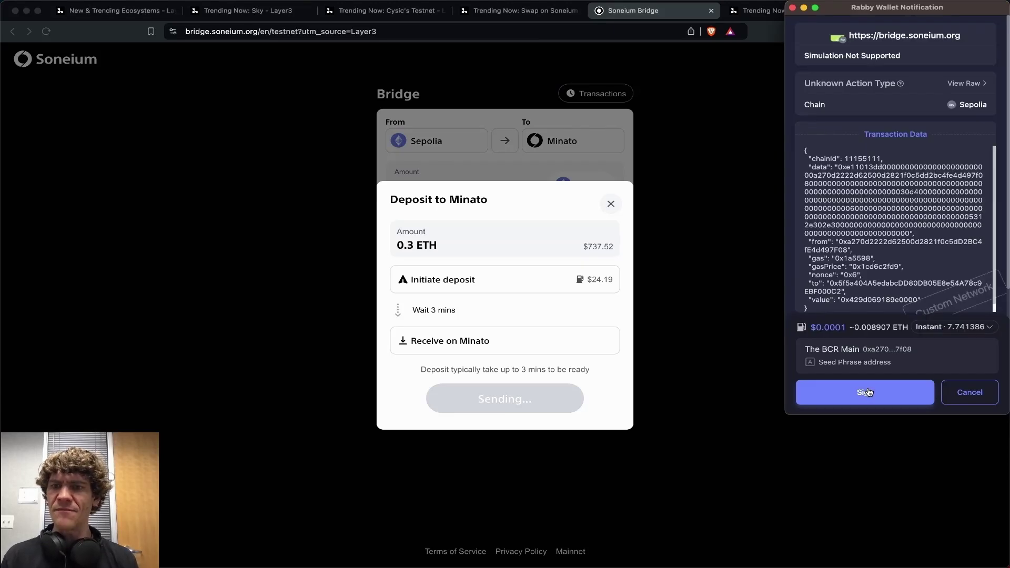
{"action": "left_click", "coordinate": [868, 392]}
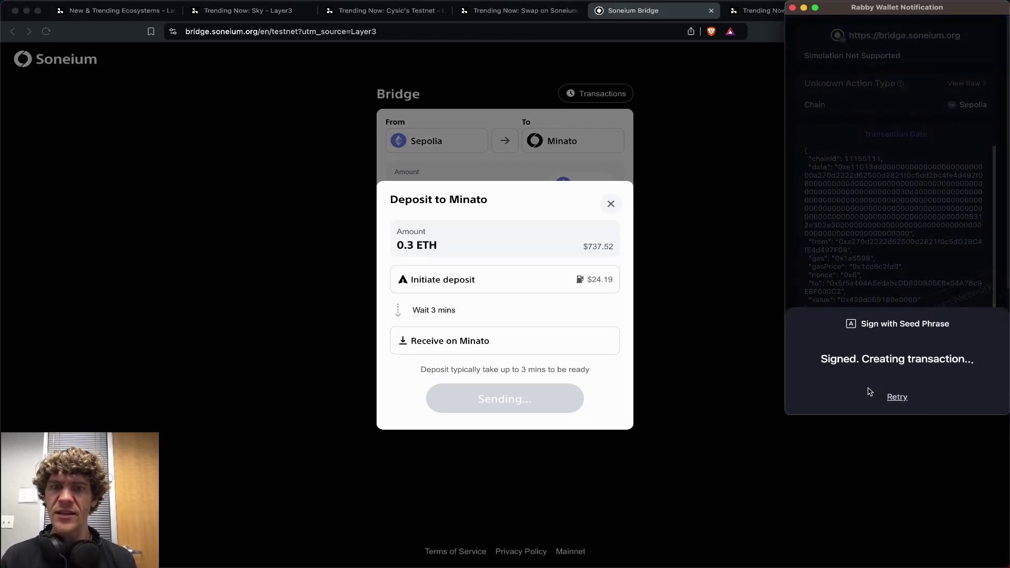
{"action": "left_click", "coordinate": [845, 398]}
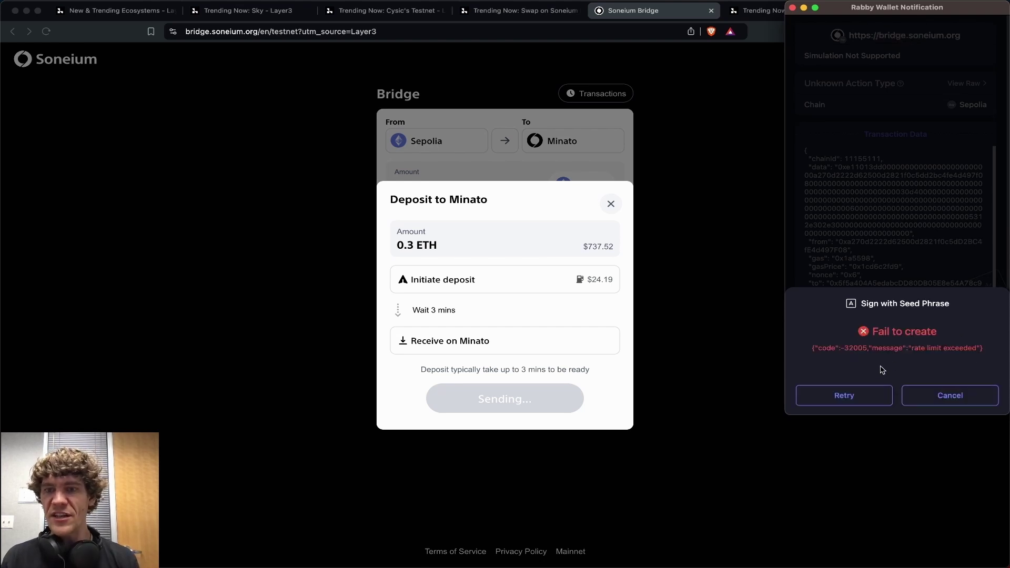
{"action": "left_click", "coordinate": [856, 403]}
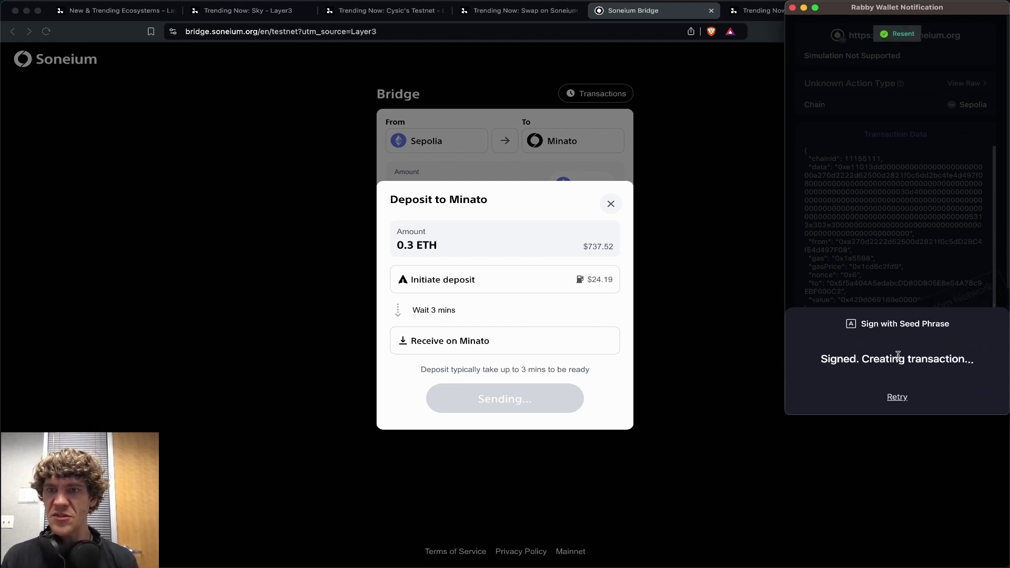
{"action": "left_click", "coordinate": [950, 397]}
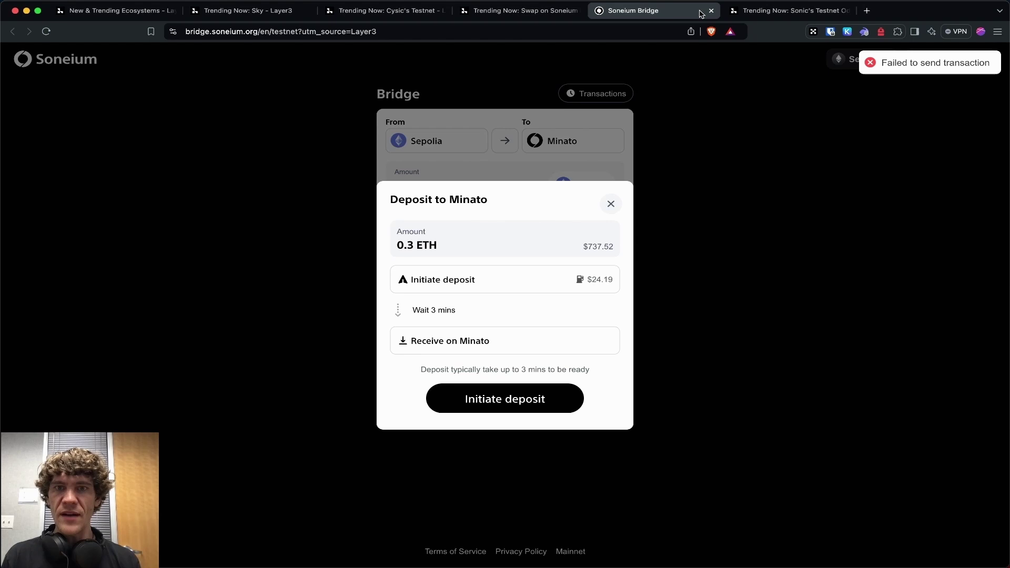
{"action": "left_click", "coordinate": [712, 10]}
Step: On VeryLongSwap's ETH–USDC swap page, check the receivable tokens and view the Add Liquidity form
{"action": "left_click", "coordinate": [512, 11]}
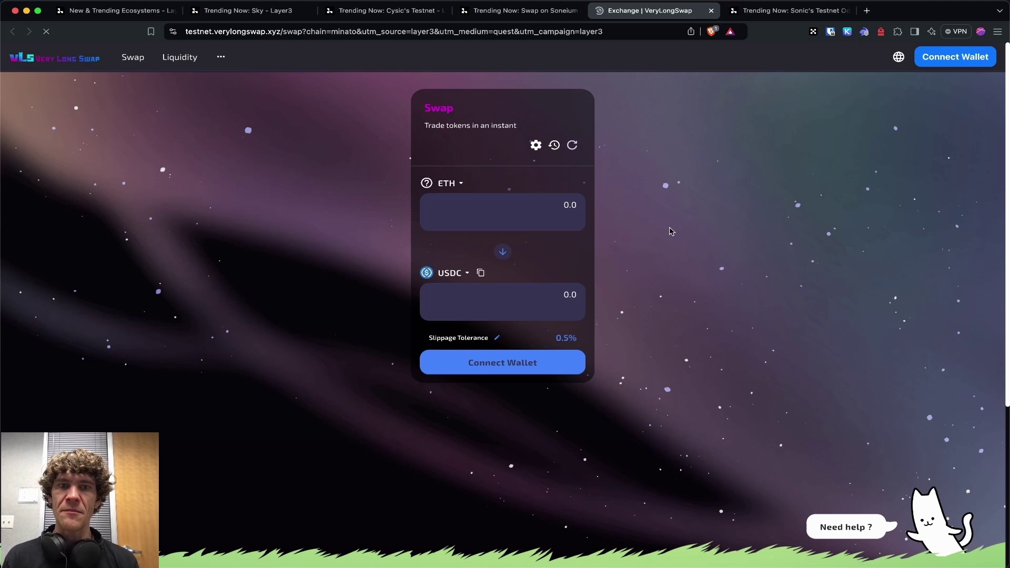
{"action": "left_click", "coordinate": [982, 56]}
{"action": "left_click", "coordinate": [534, 100]}
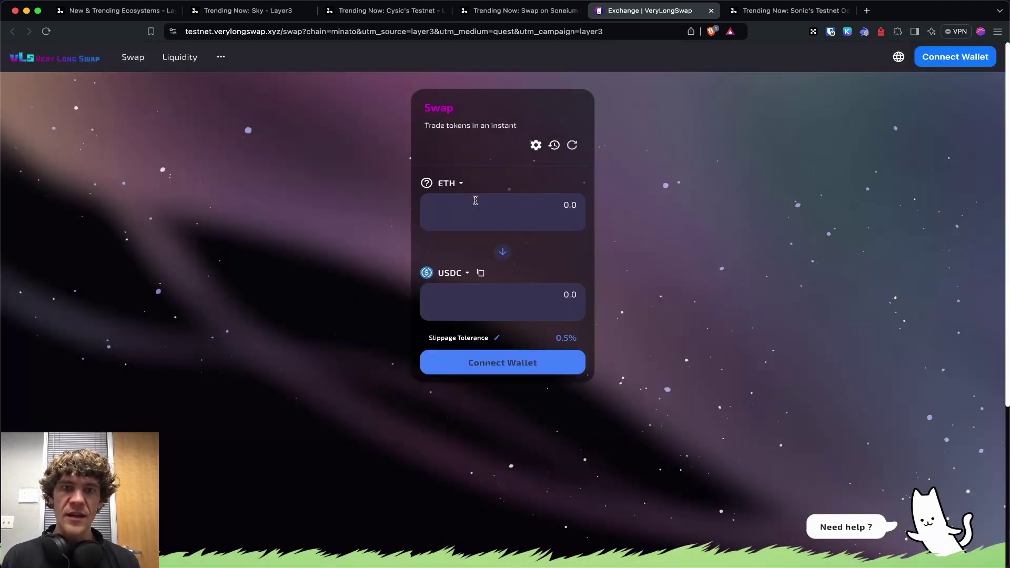
{"action": "left_click", "coordinate": [475, 206]}
{"action": "key", "text": "ctrl+shift+Tab"}
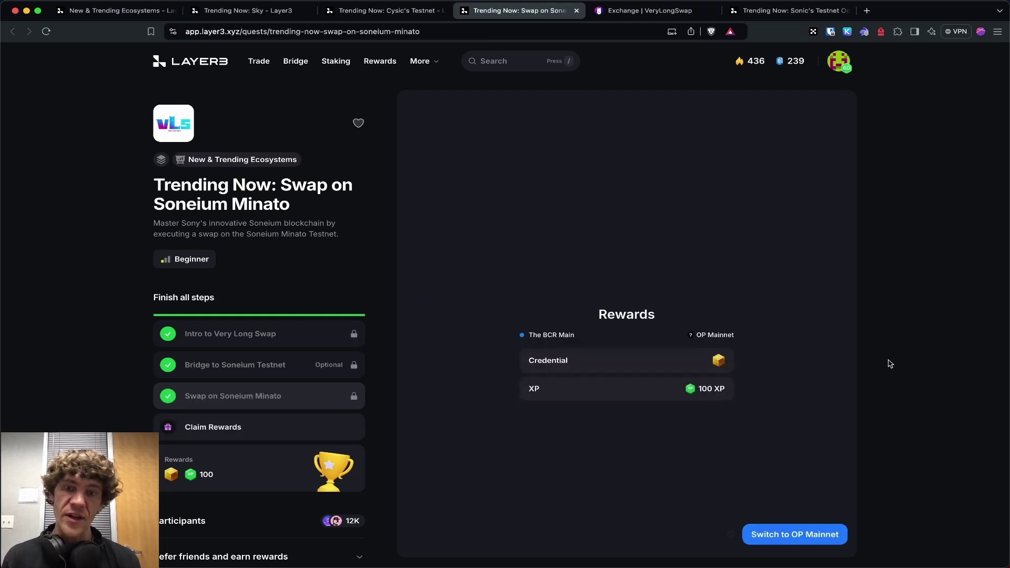
{"action": "left_click", "coordinate": [628, 10]}
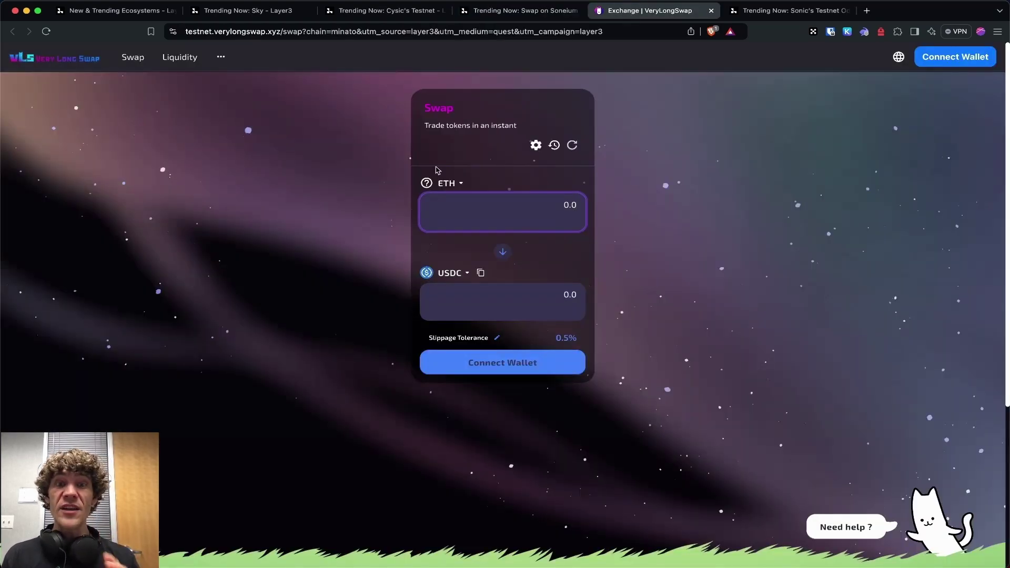
{"action": "left_click", "coordinate": [450, 273]}
{"action": "left_click", "coordinate": [179, 57]}
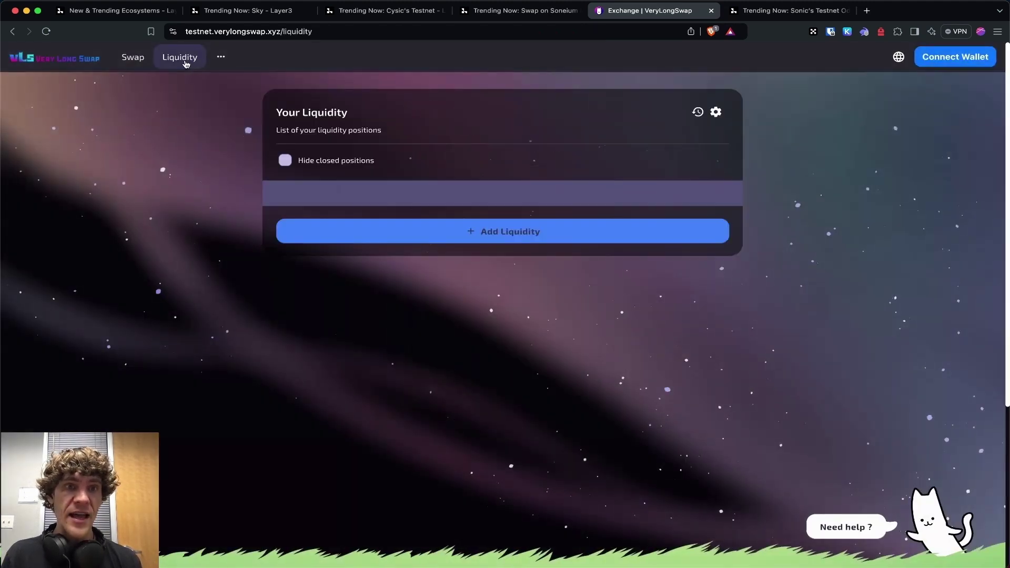
{"action": "left_click", "coordinate": [465, 230]}
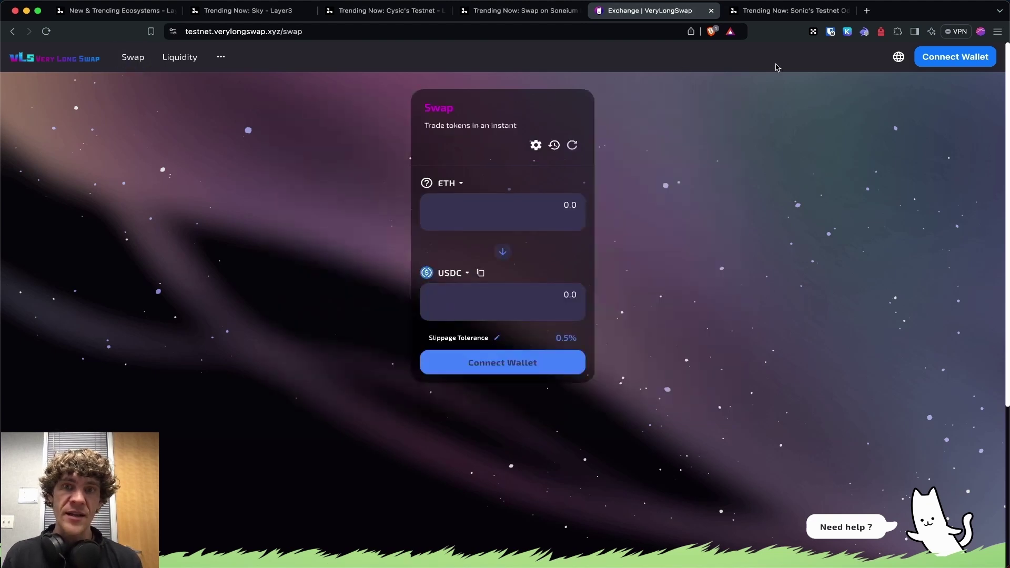
Step: Switch to OP Mainnet and sign the Soneium Minato credential claim, then open the Sonic quest
{"action": "left_click", "coordinate": [710, 11]}
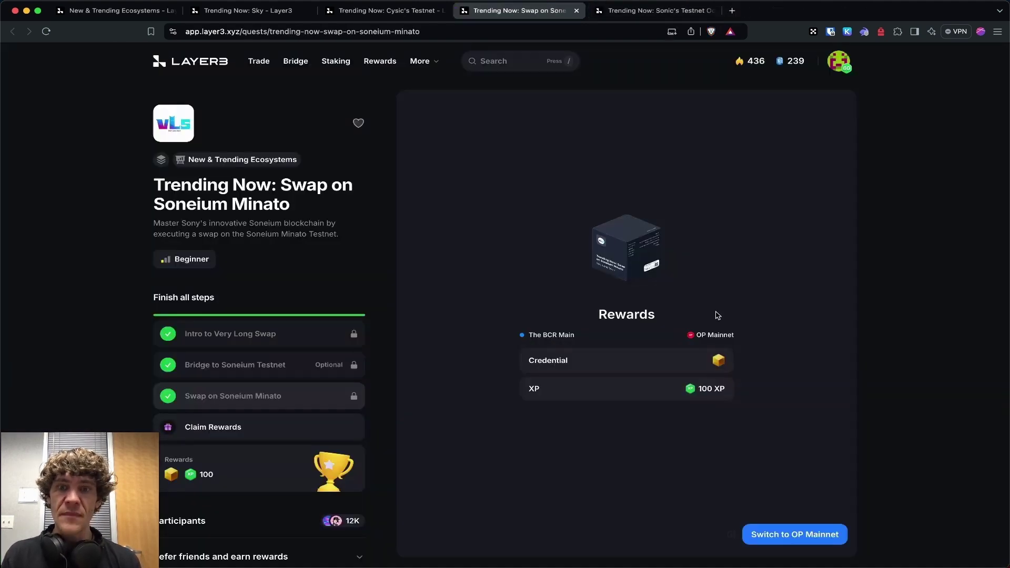
{"action": "left_click", "coordinate": [812, 531]}
{"action": "left_click", "coordinate": [202, 423]}
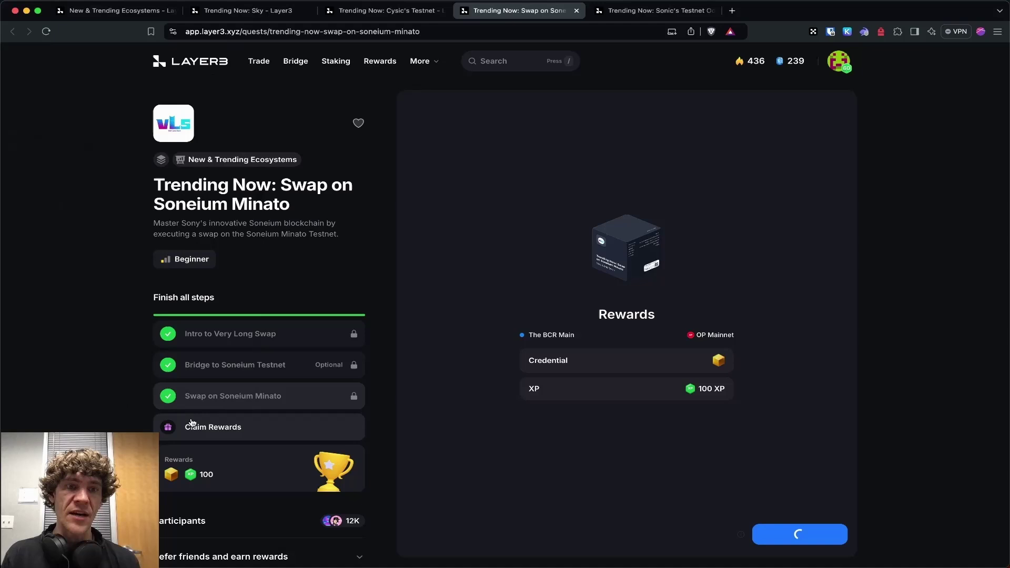
{"action": "left_click", "coordinate": [175, 372]}
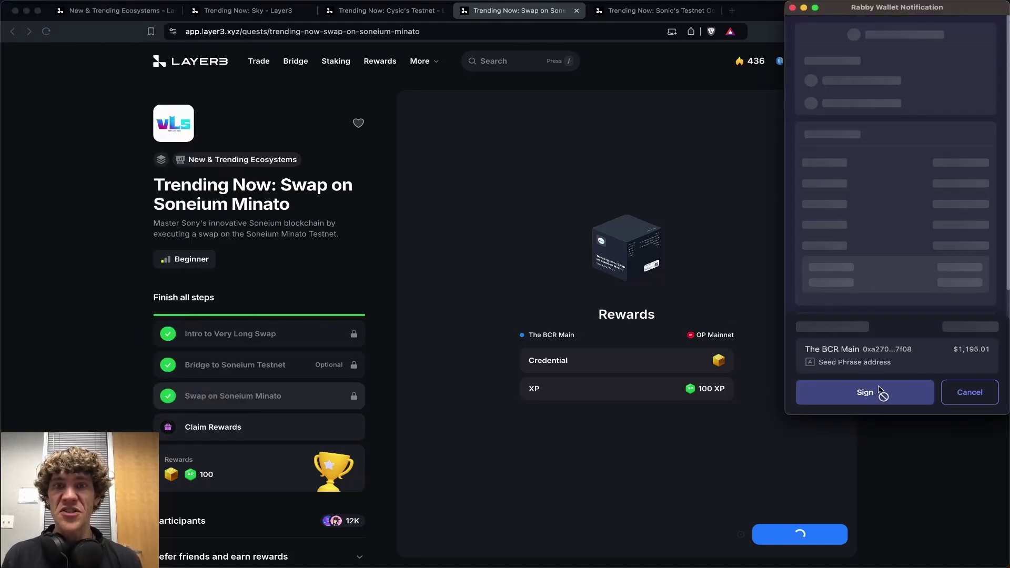
{"action": "left_click", "coordinate": [879, 393]}
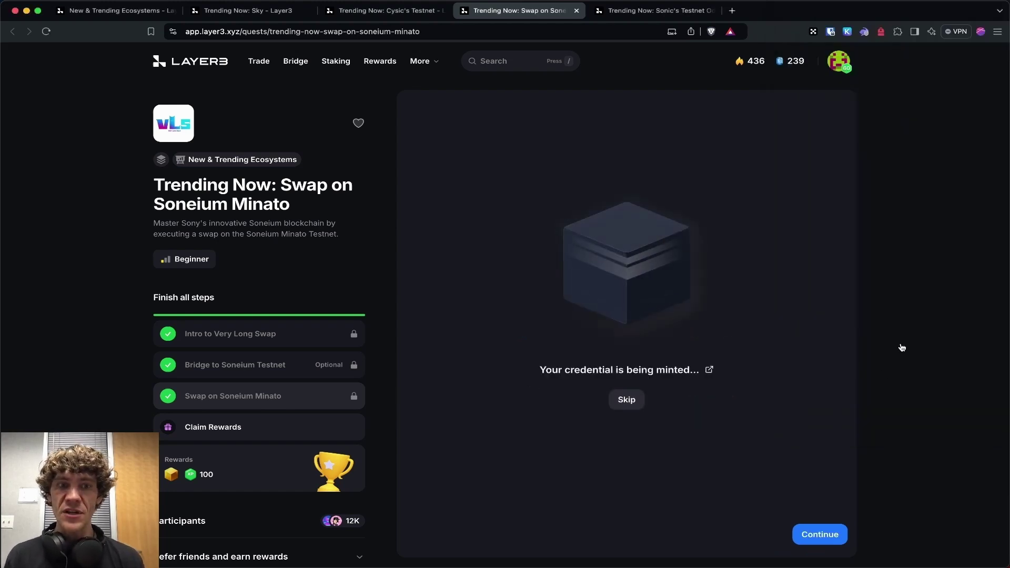
{"action": "left_click", "coordinate": [658, 11]}
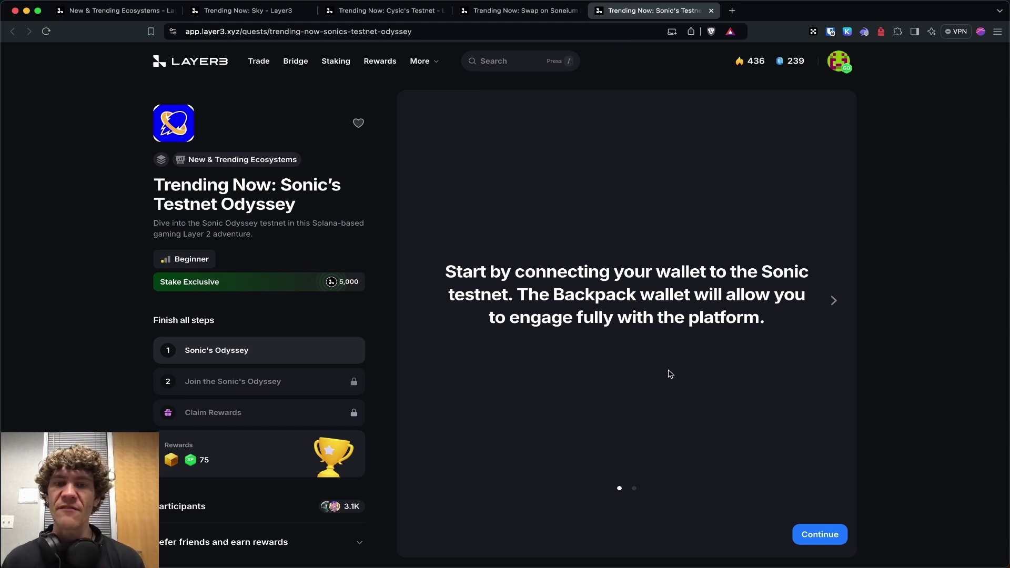
Step: Advance the Sonic quest intro and scroll through the Sonic Testnet Odyssey guide
{"action": "left_click", "coordinate": [821, 543]}
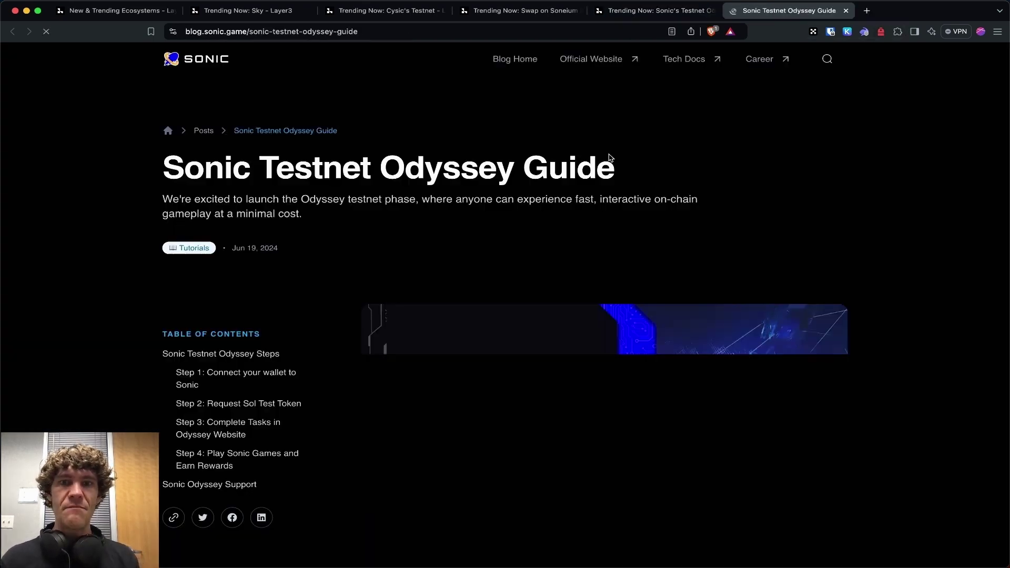
{"action": "scroll", "coordinate": [882, 236], "scroll_direction": "down", "scroll_amount": 3}
{"action": "scroll", "coordinate": [885, 239], "scroll_direction": "down", "scroll_amount": 3}
{"action": "scroll", "coordinate": [667, 327], "scroll_direction": "down", "scroll_amount": 3}
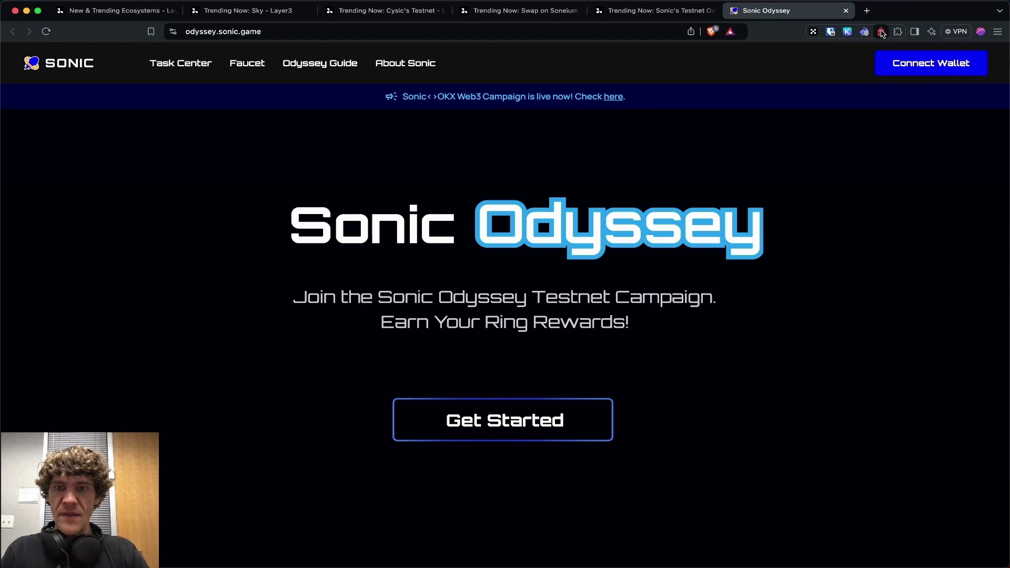
Step: Close the Backpack onboarding page and turn on the Phantom extension in Manage Extensions
{"action": "left_click", "coordinate": [881, 31]}
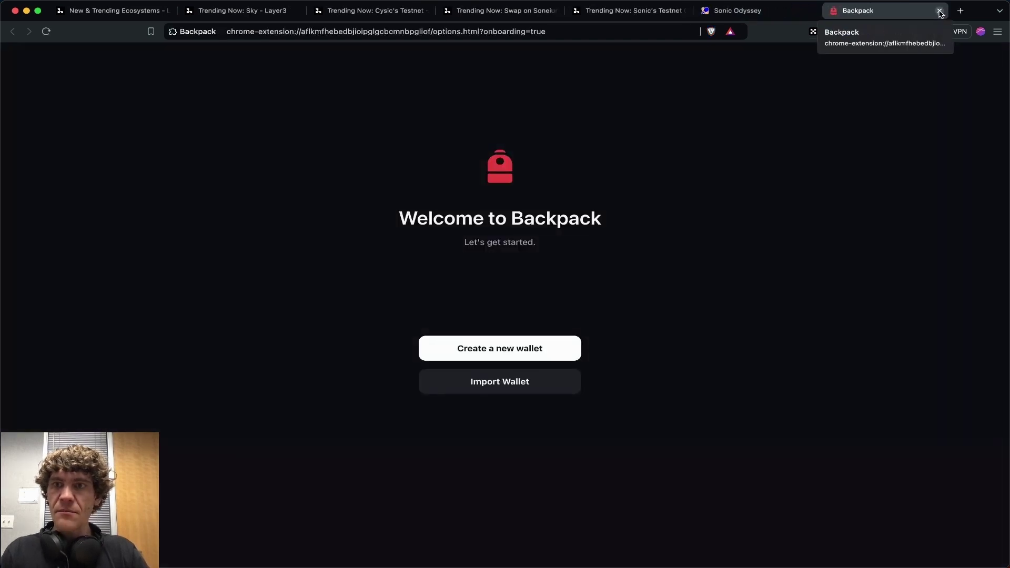
{"action": "left_click", "coordinate": [939, 10]}
{"action": "left_click", "coordinate": [898, 31]}
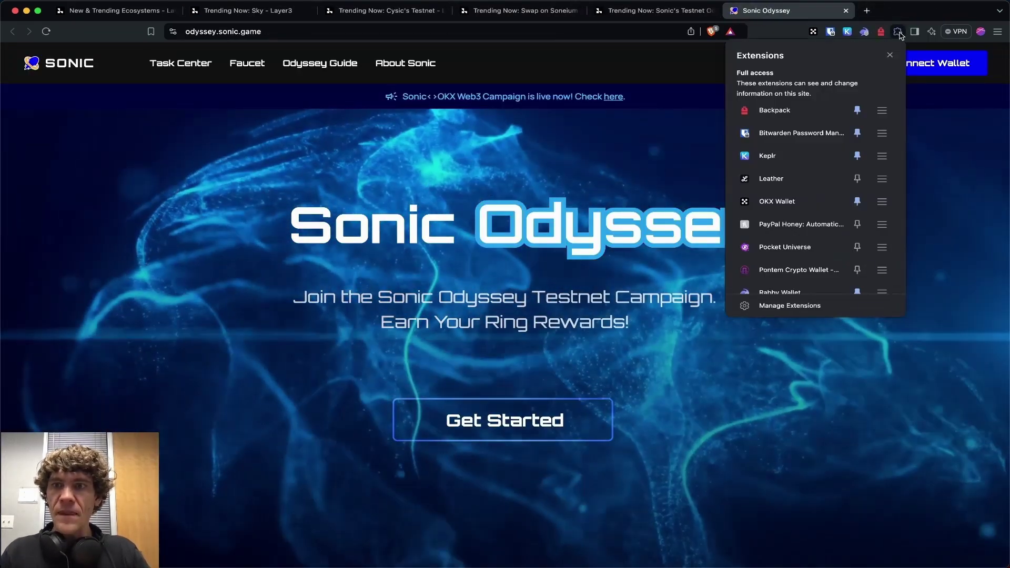
{"action": "scroll", "coordinate": [789, 211], "scroll_direction": "down", "scroll_amount": 3}
{"action": "scroll", "coordinate": [789, 210], "scroll_direction": "down", "scroll_amount": 5}
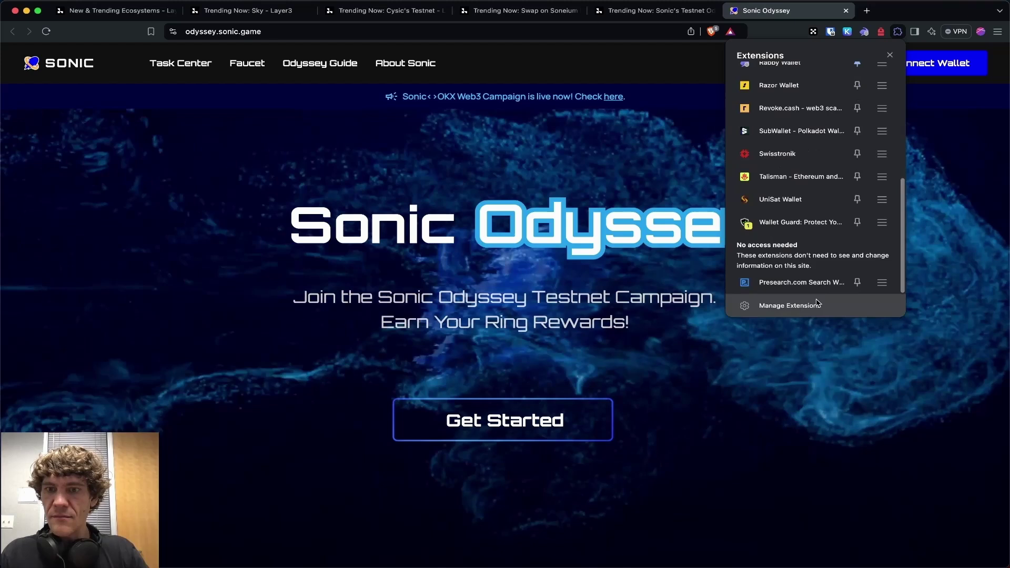
{"action": "left_click", "coordinate": [819, 306]}
{"action": "scroll", "coordinate": [676, 109], "scroll_direction": "down", "scroll_amount": 10}
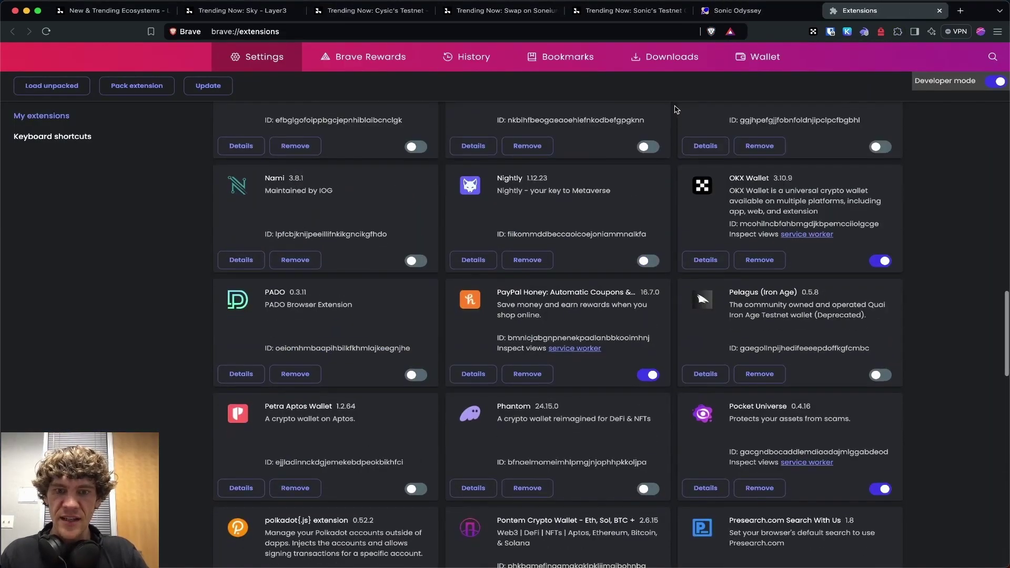
{"action": "left_click", "coordinate": [648, 488]}
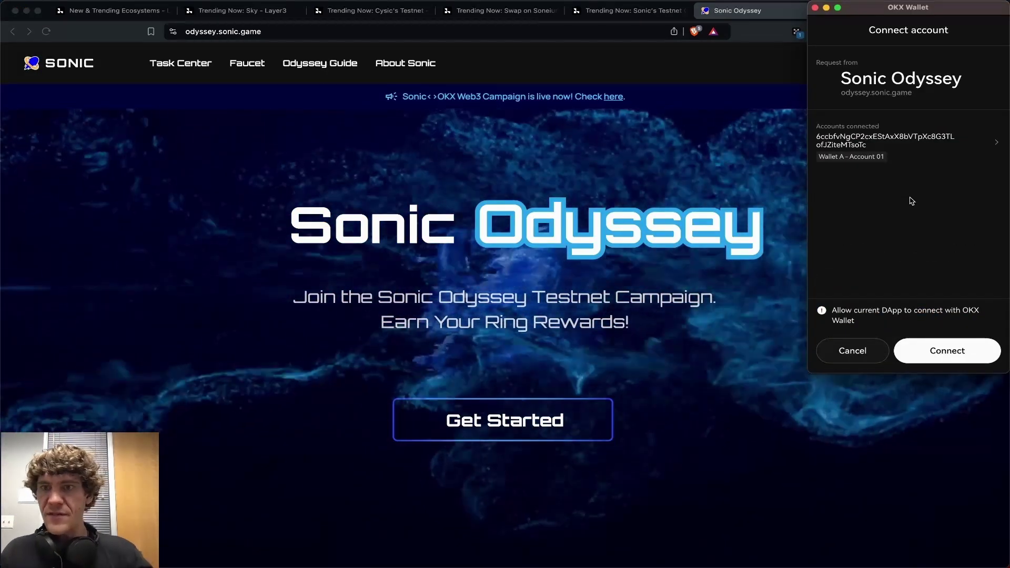
Step: Approve the OKX wallet connection to Sonic Odyssey and return to the Layer3 quest
{"action": "left_click", "coordinate": [947, 350]}
{"action": "left_click", "coordinate": [901, 257]}
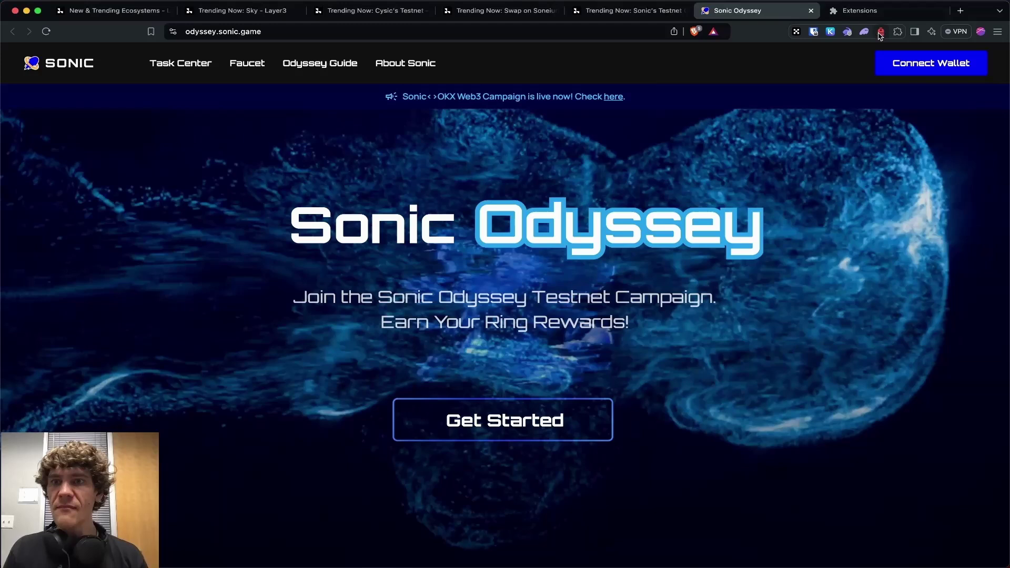
{"action": "left_click", "coordinate": [656, 15]}
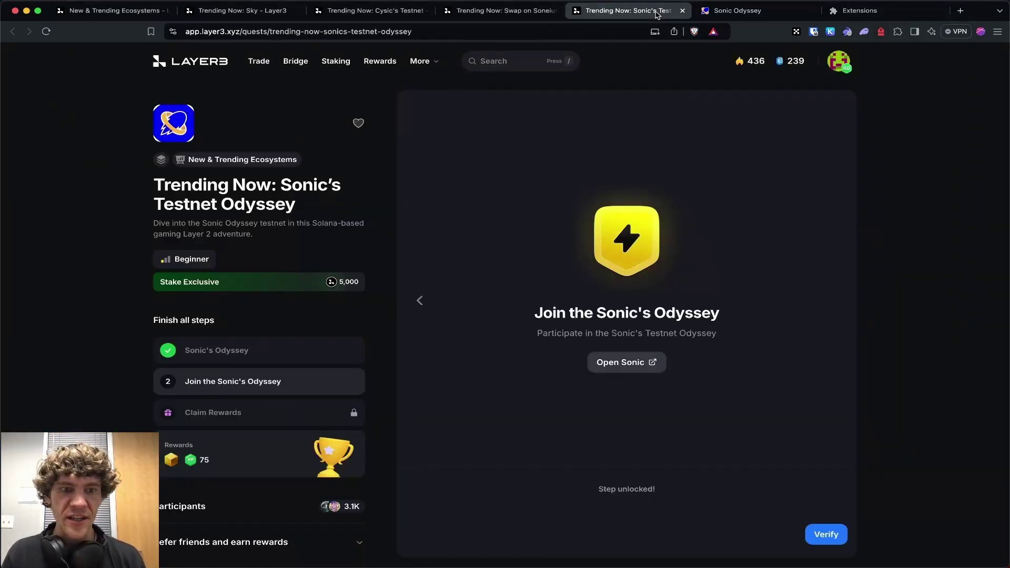
Step: Scroll through the early steps of the Sonic Testnet Odyssey blog guide
{"action": "left_click", "coordinate": [736, 11]}
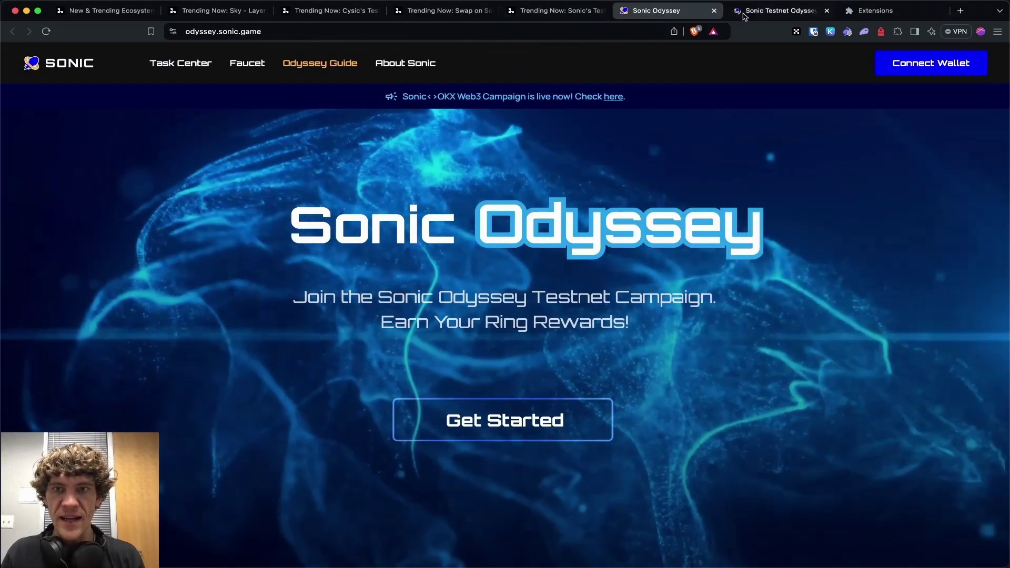
{"action": "left_click", "coordinate": [778, 11]}
{"action": "scroll", "coordinate": [902, 176], "scroll_direction": "down", "scroll_amount": 10}
{"action": "scroll", "coordinate": [920, 222], "scroll_direction": "down", "scroll_amount": 3}
{"action": "scroll", "coordinate": [921, 221], "scroll_direction": "down", "scroll_amount": 4}
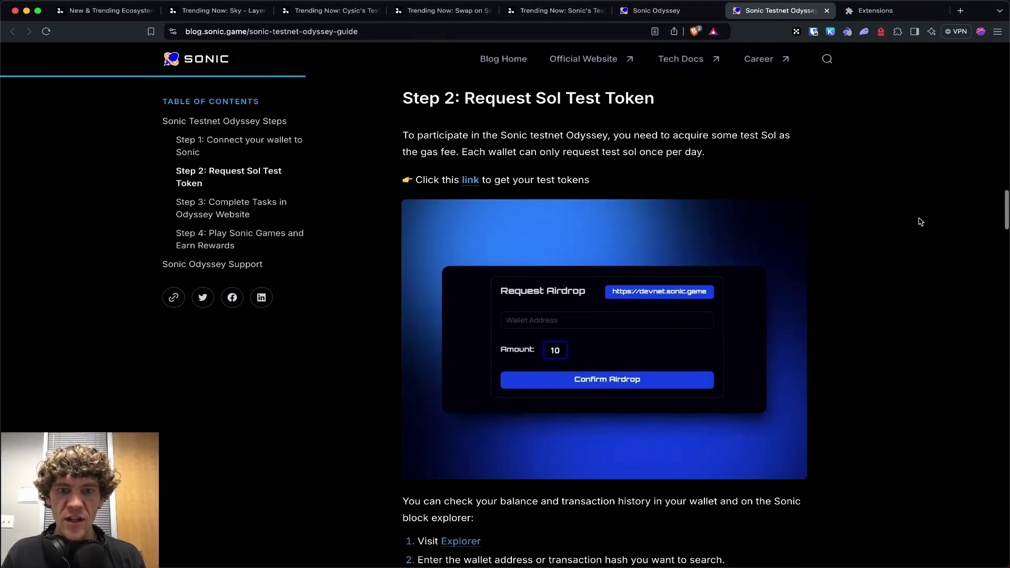
{"action": "scroll", "coordinate": [814, 163], "scroll_direction": "down", "scroll_amount": 10}
{"action": "right_click", "coordinate": [821, 181]}
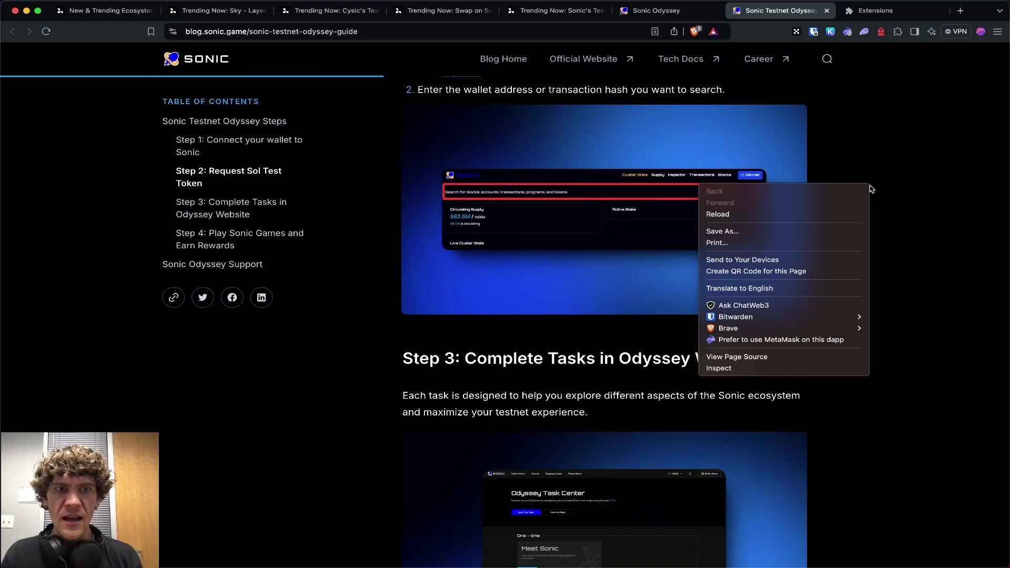
{"action": "left_click", "coordinate": [894, 158]}
{"action": "left_click", "coordinate": [889, 11]}
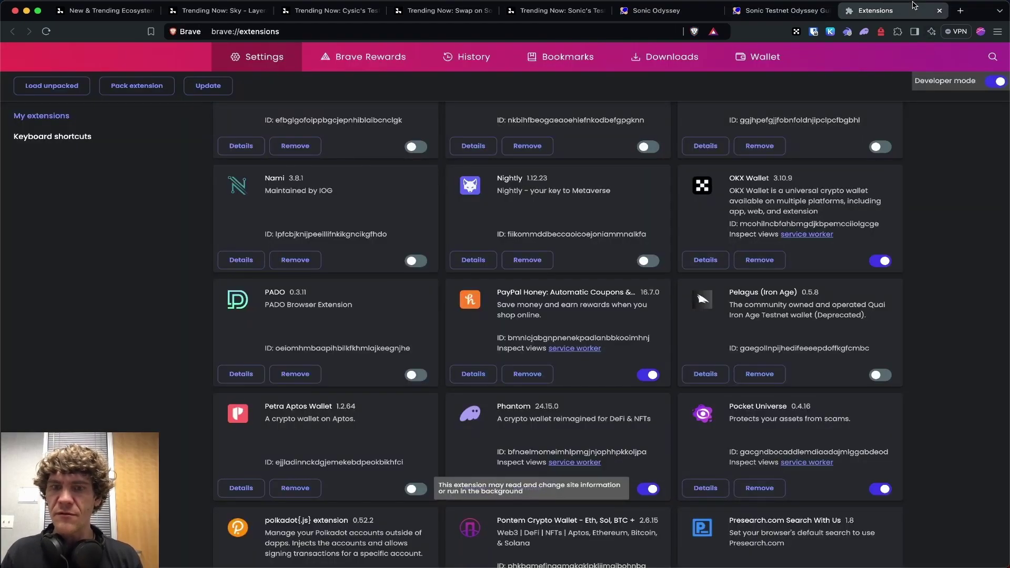
{"action": "left_click", "coordinate": [650, 34]}
{"action": "key", "text": "super+v"}
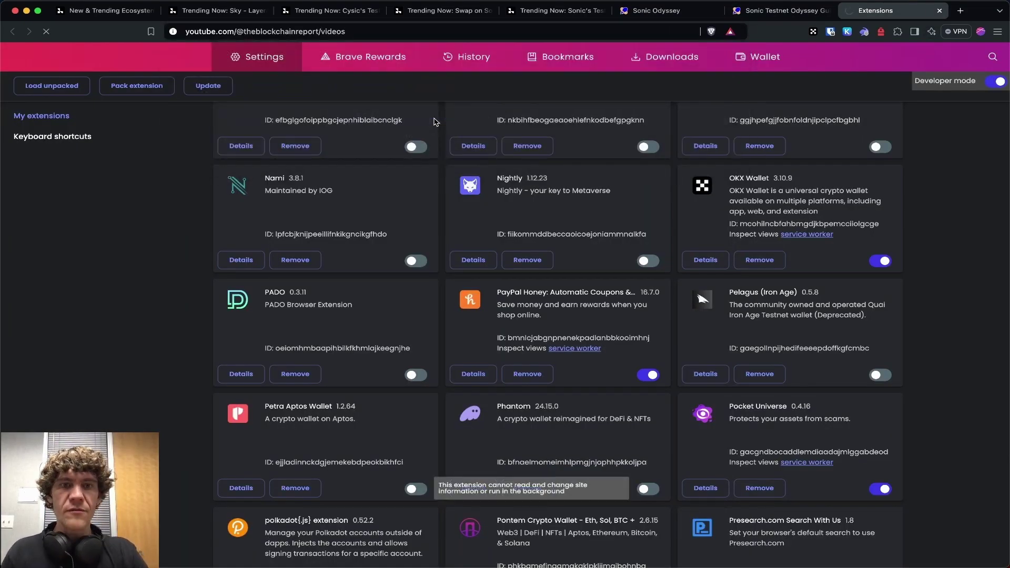
{"action": "key", "text": "Return"}
Step: Read the guide's remaining steps through the games step, then view The Blockchain Report's videos
{"action": "left_click", "coordinate": [779, 10]}
{"action": "scroll", "coordinate": [636, 274], "scroll_direction": "down", "scroll_amount": 5}
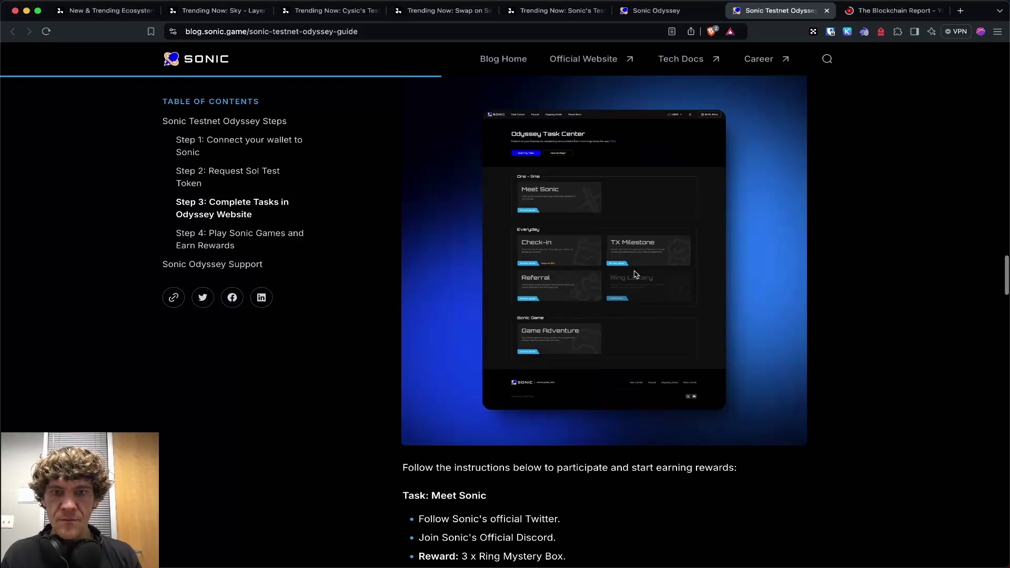
{"action": "scroll", "coordinate": [575, 273], "scroll_direction": "up", "scroll_amount": 3}
{"action": "scroll", "coordinate": [577, 273], "scroll_direction": "down", "scroll_amount": 1}
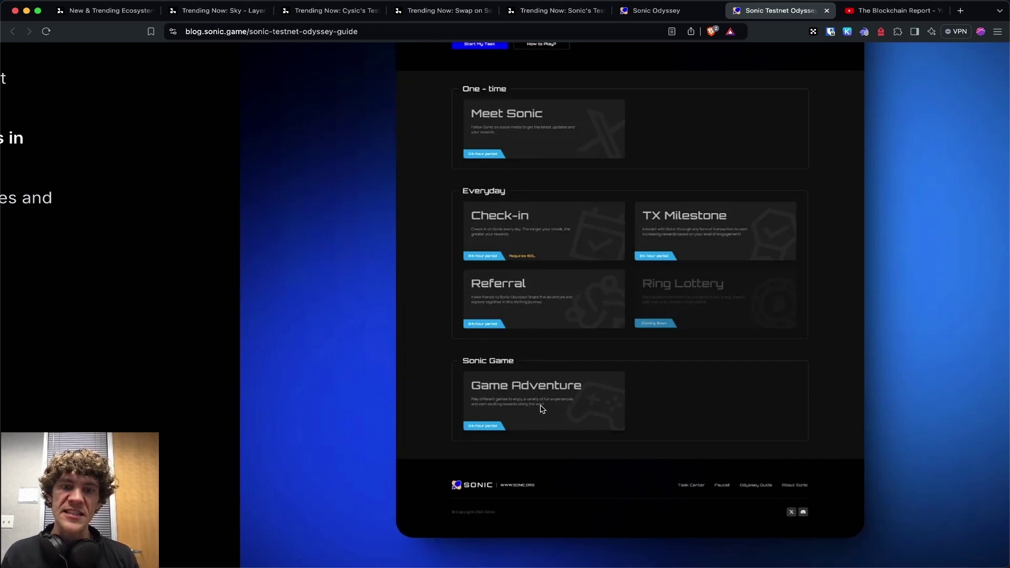
{"action": "scroll", "coordinate": [658, 313], "scroll_direction": "down", "scroll_amount": 2}
{"action": "scroll", "coordinate": [657, 313], "scroll_direction": "down", "scroll_amount": 8}
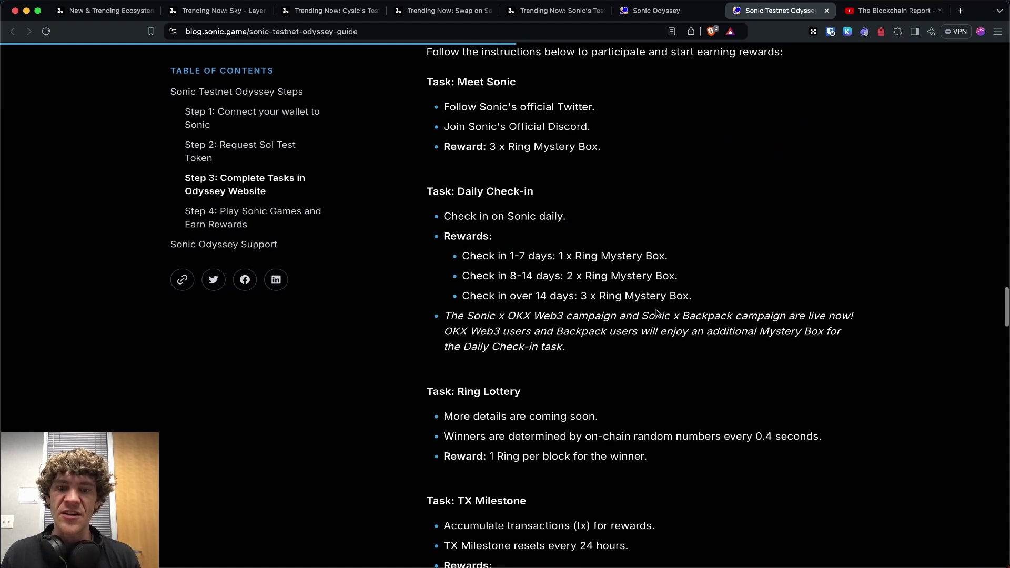
{"action": "scroll", "coordinate": [657, 310], "scroll_direction": "down", "scroll_amount": 9}
{"action": "scroll", "coordinate": [657, 311], "scroll_direction": "down", "scroll_amount": 4}
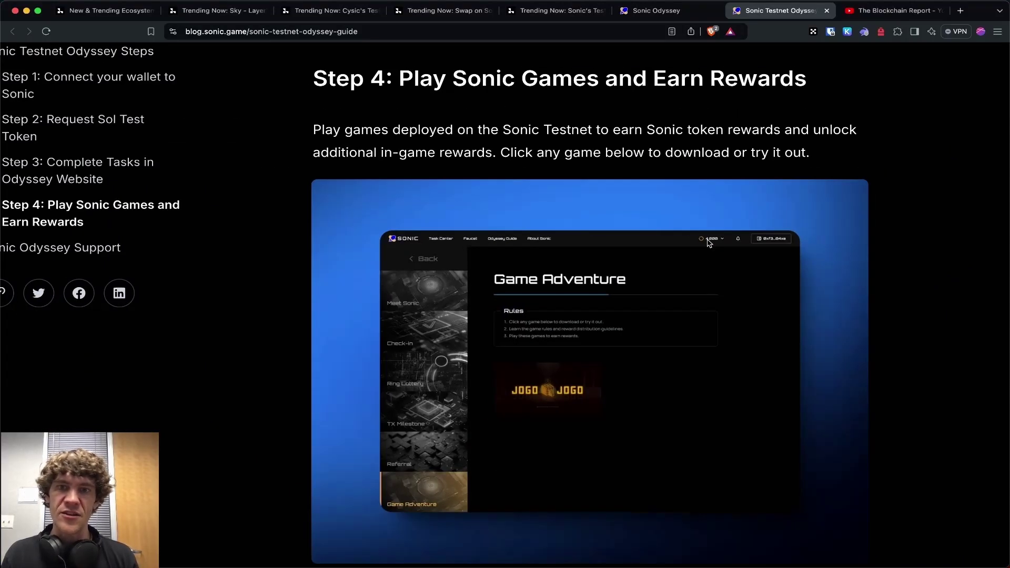
{"action": "scroll", "coordinate": [705, 241], "scroll_direction": "down", "scroll_amount": 5}
{"action": "scroll", "coordinate": [706, 241], "scroll_direction": "down", "scroll_amount": 5}
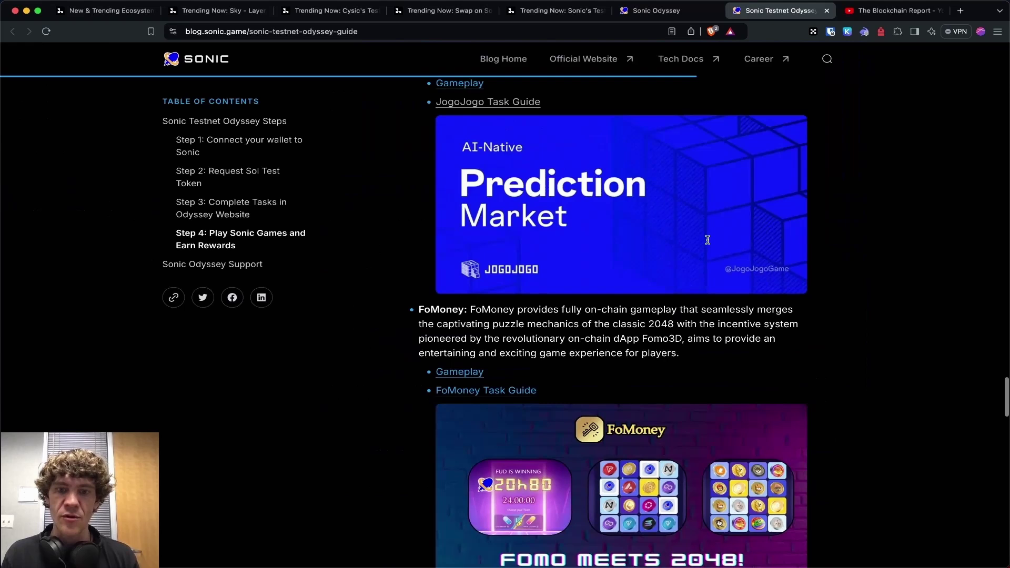
{"action": "key", "text": "ctrl+Tab"}
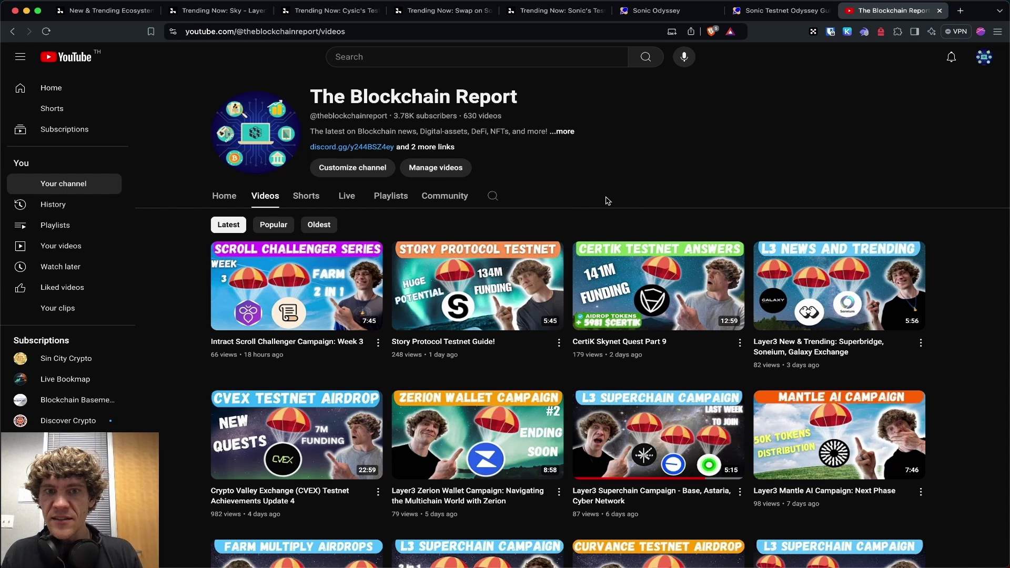
{"action": "left_click", "coordinate": [492, 196]}
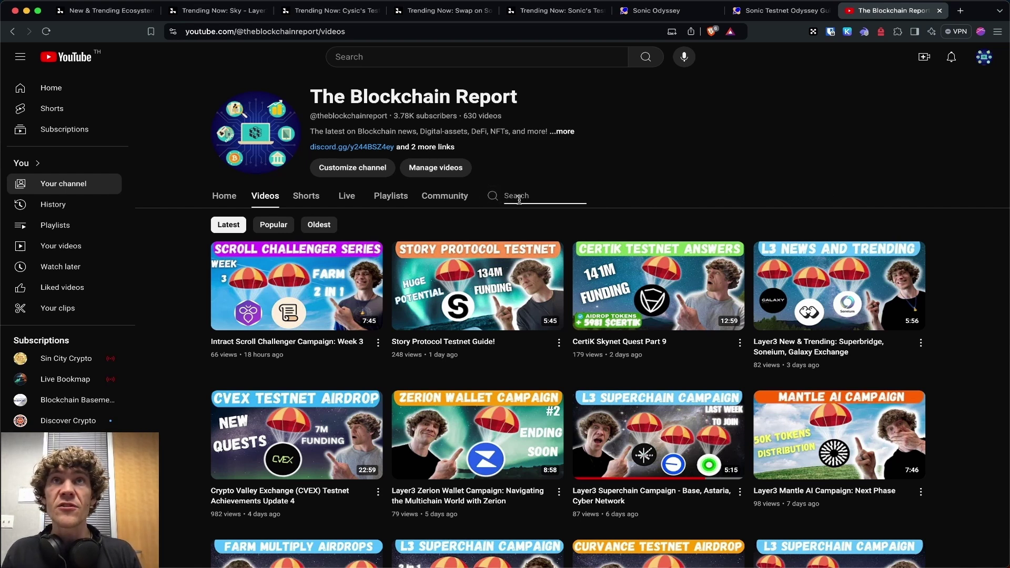
{"action": "type", "text": "sonic"}
{"action": "key", "text": "Return"}
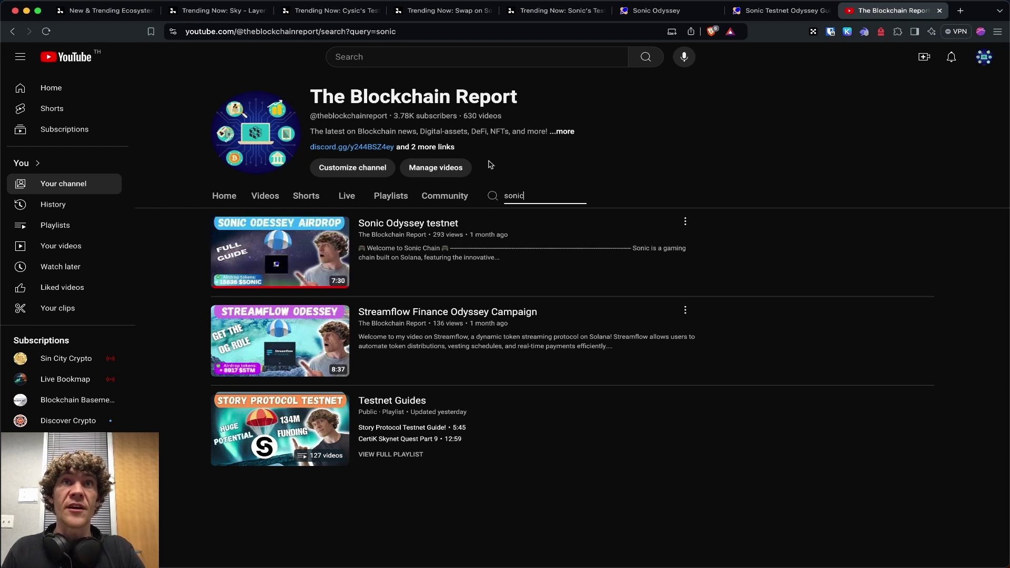
{"action": "left_click", "coordinate": [13, 33]}
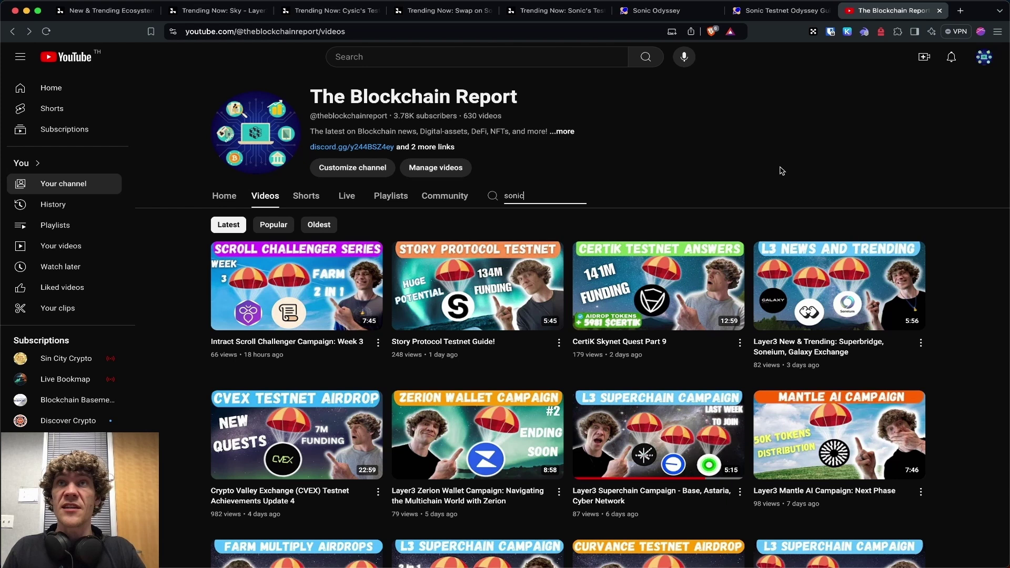
{"action": "key", "text": "ctrl+shift+Tab"}
{"action": "key", "text": "ctrl+shift+Tab"}
{"action": "key", "text": "ctrl+shift+Tab"}
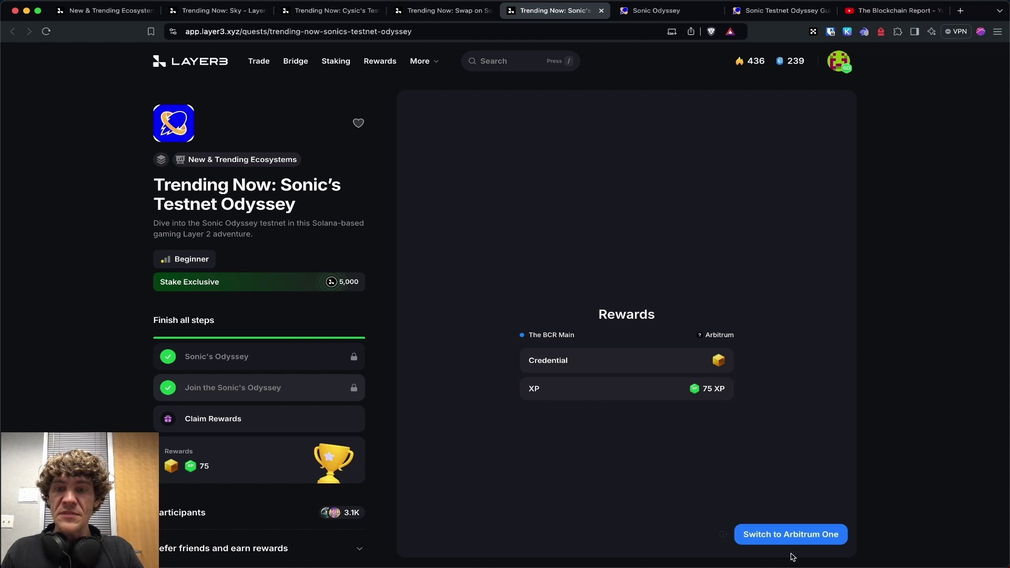
Step: Switch to Arbitrum One and sign the Sonic credential claim past Wallet Guard, Pocket Universe, Rabby
{"action": "left_click", "coordinate": [795, 534]}
{"action": "left_click", "coordinate": [797, 535]}
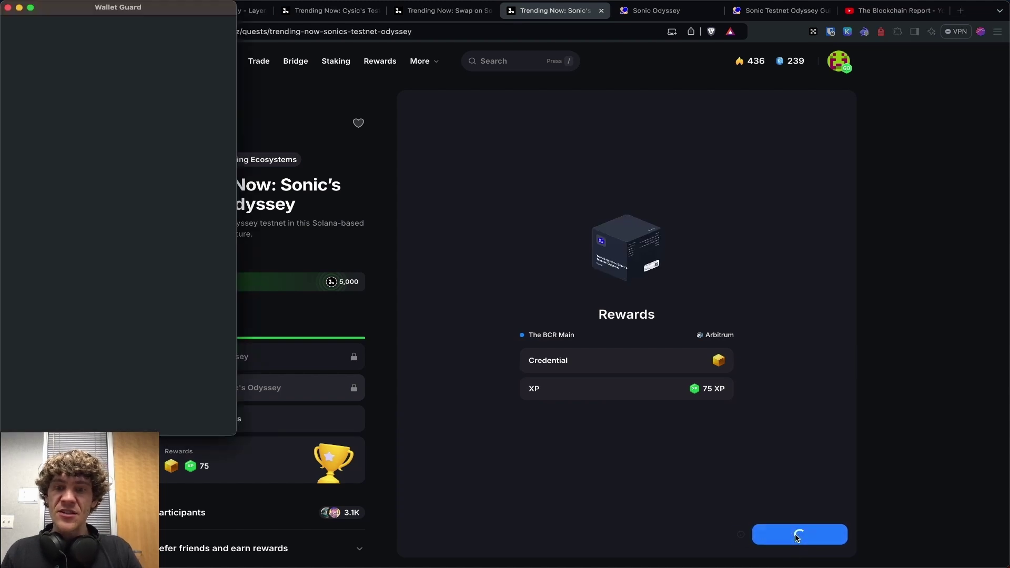
{"action": "left_click", "coordinate": [191, 418]}
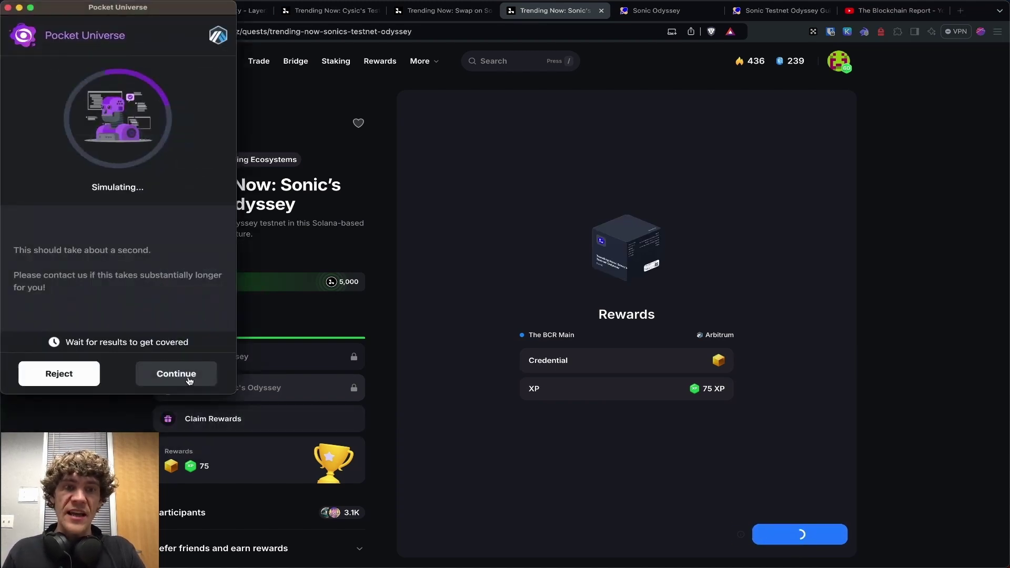
{"action": "left_click", "coordinate": [187, 377]}
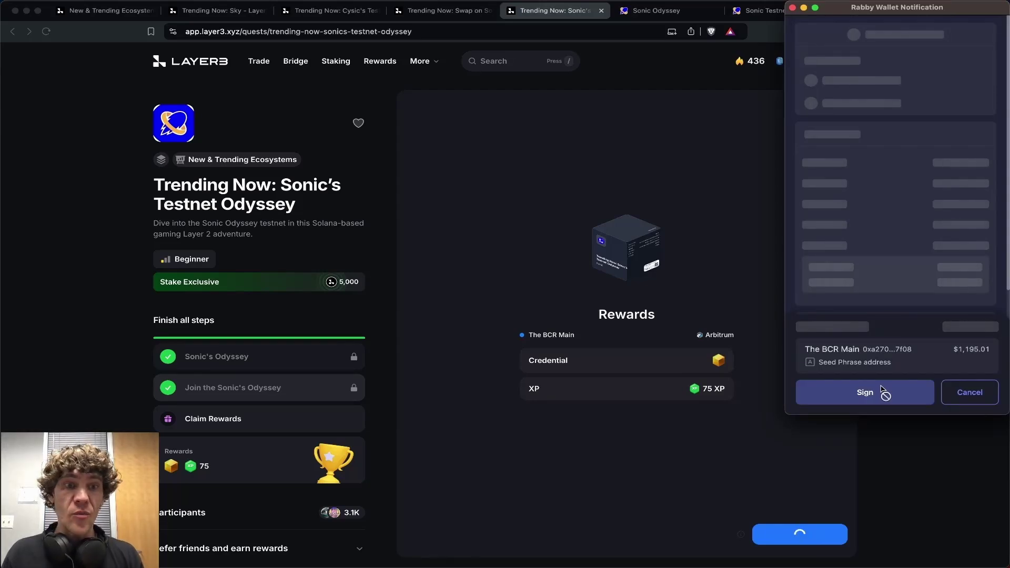
{"action": "left_click", "coordinate": [883, 391]}
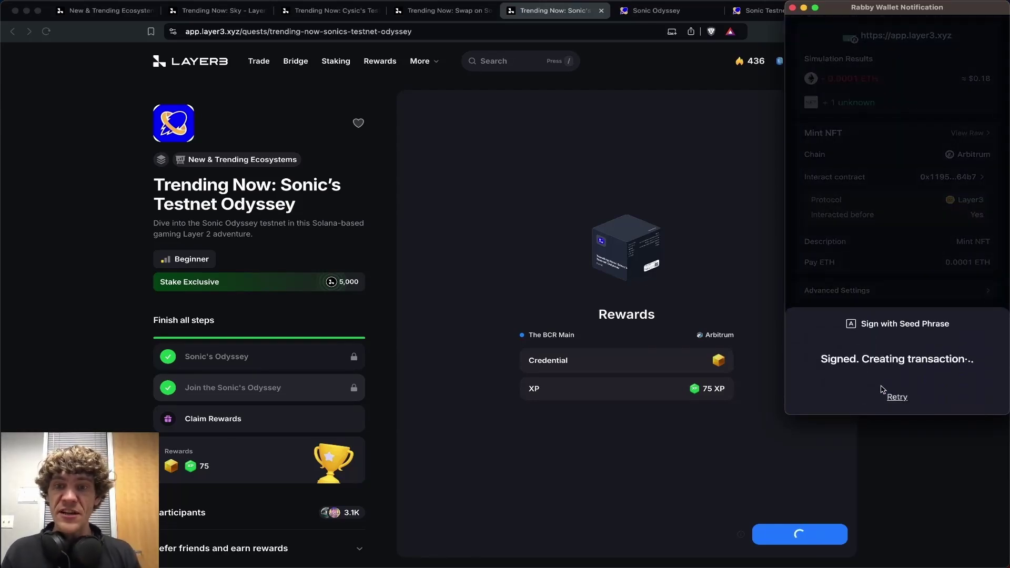